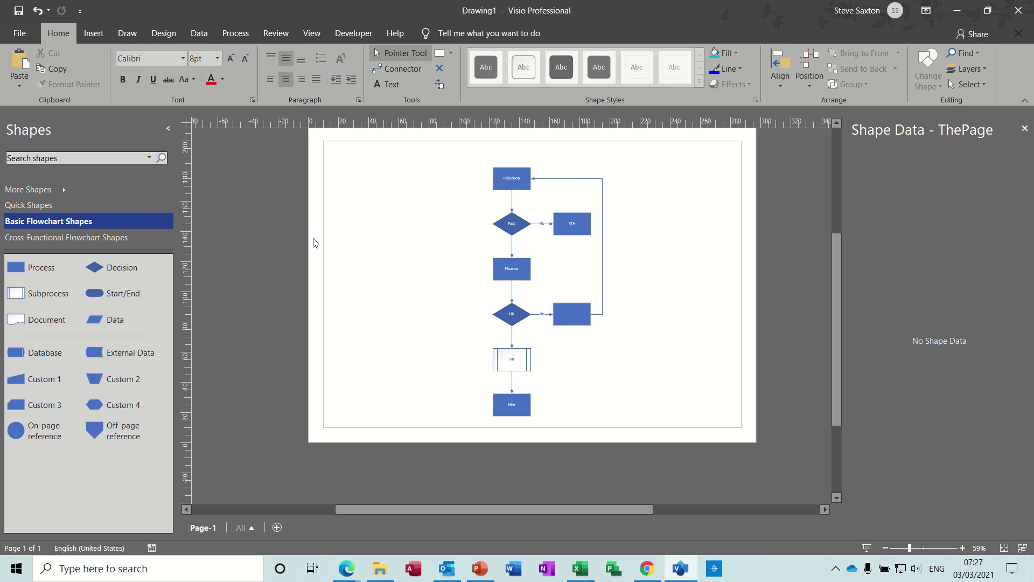
- Browse the View tab's Visio Extras add-ons, including Array Shapes, and dismiss the list without running anything
left_click(311, 35)
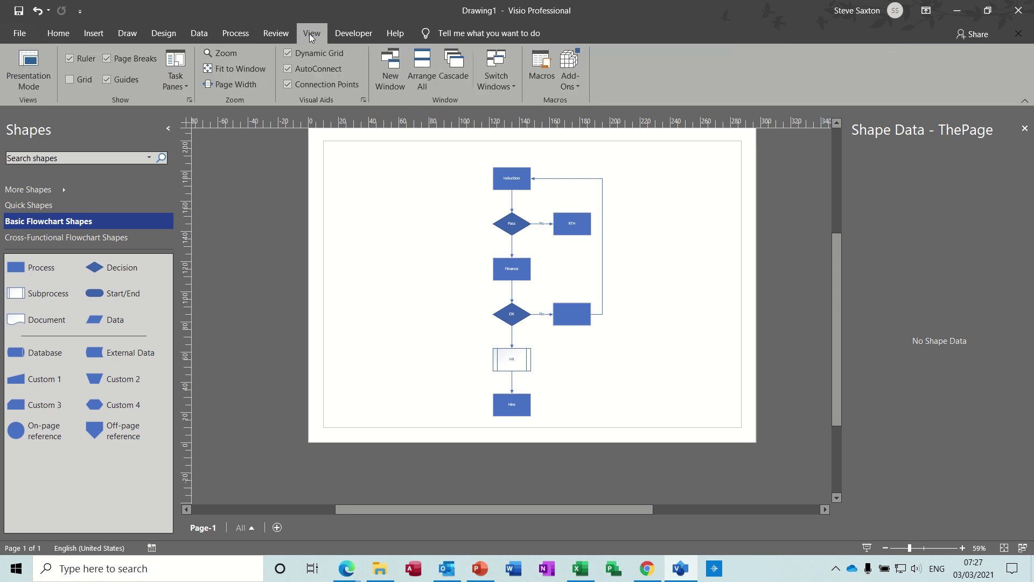
left_click(580, 86)
mouse_move(600, 169)
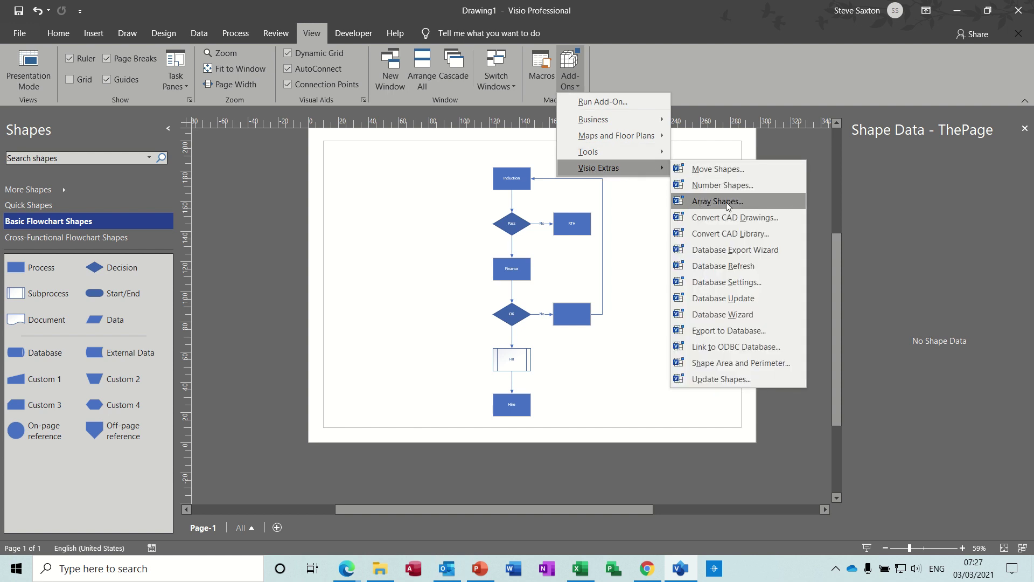
left_click(613, 388)
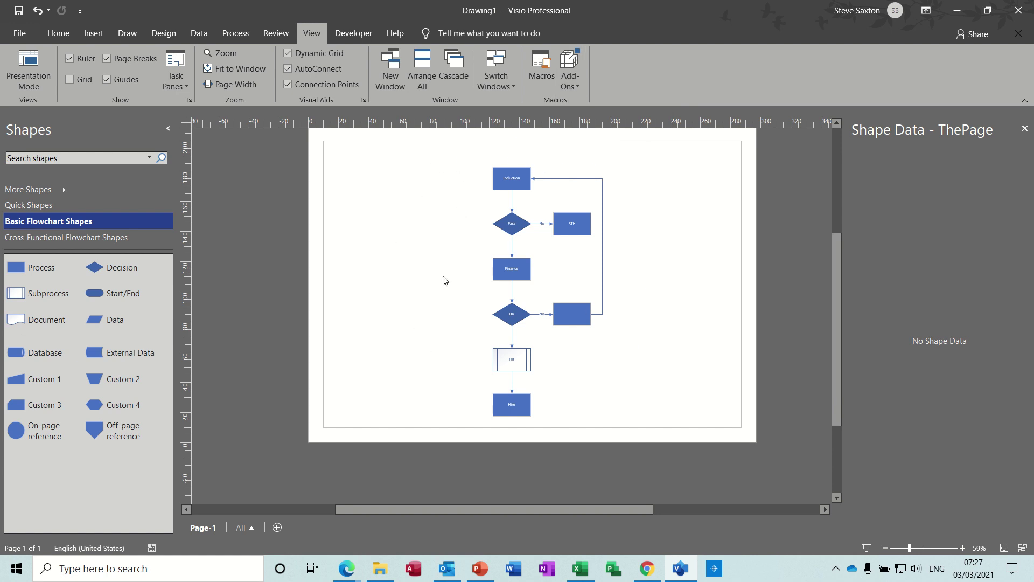
- In a new drawing, place a Process shape with a connected Decision and two processes below it
key("ctrl+n")
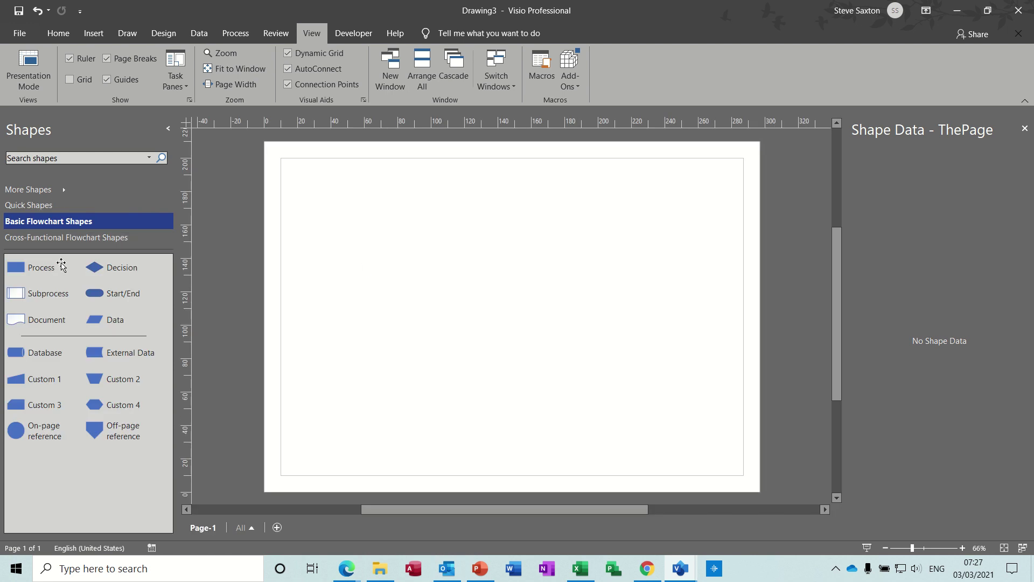
left_click_drag(15, 268, 523, 184)
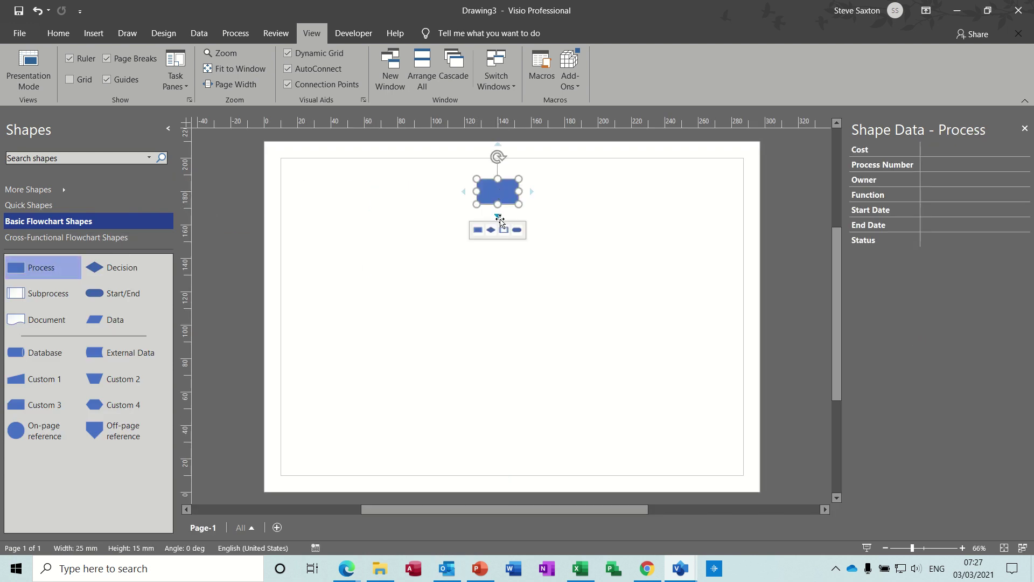
left_click(492, 229)
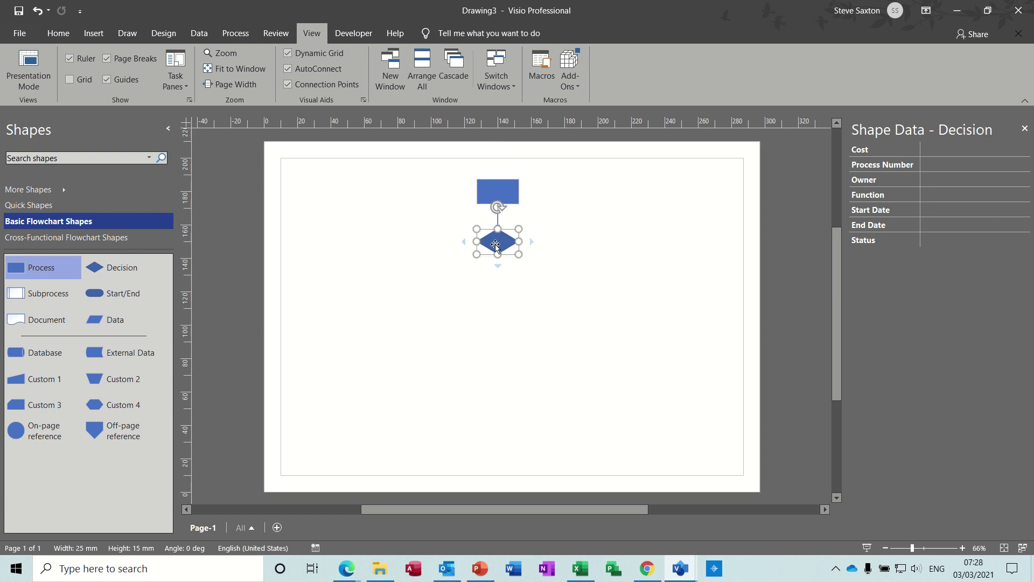
mouse_move(499, 266)
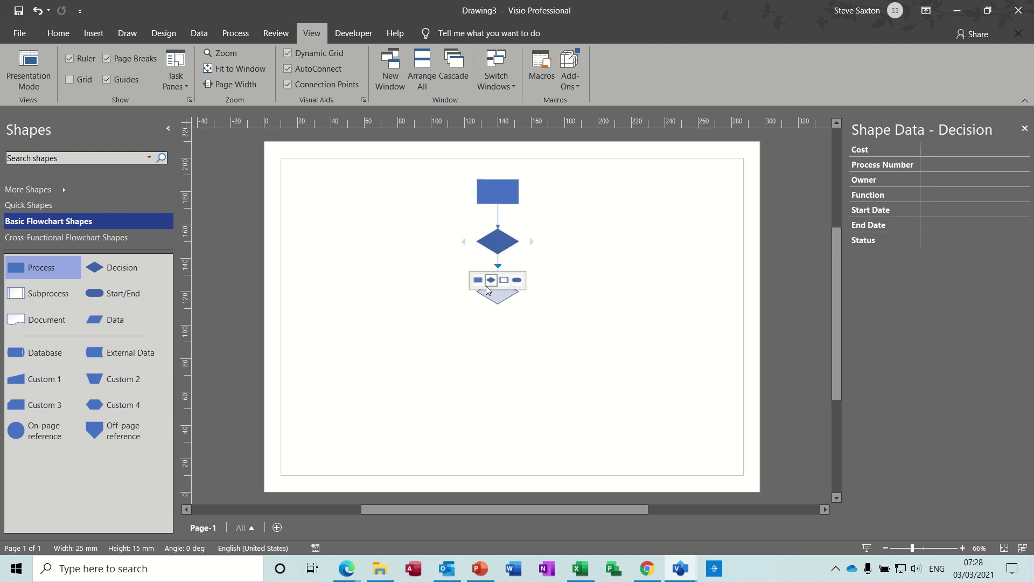
left_click(478, 280)
mouse_move(498, 317)
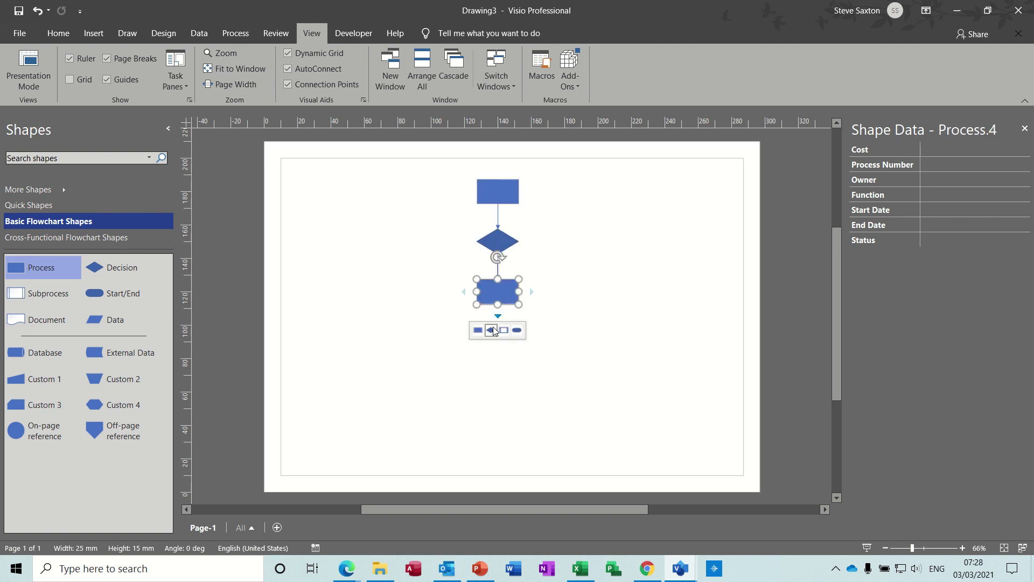
left_click(478, 331)
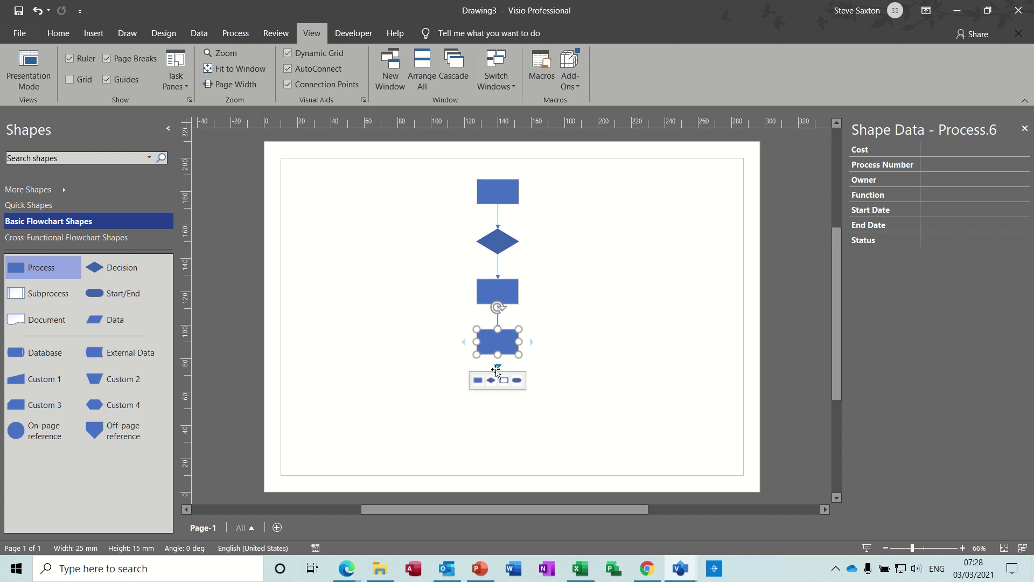
- Add a lower decision with a process below, plus process branches to the right of both decisions
left_click(492, 377)
mouse_move(498, 416)
left_click(478, 431)
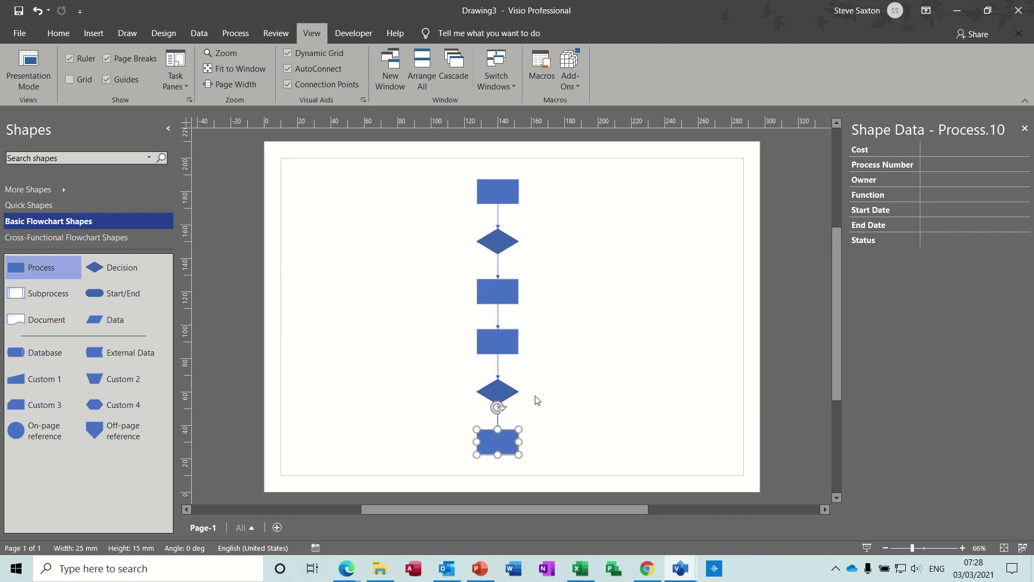
mouse_move(531, 393)
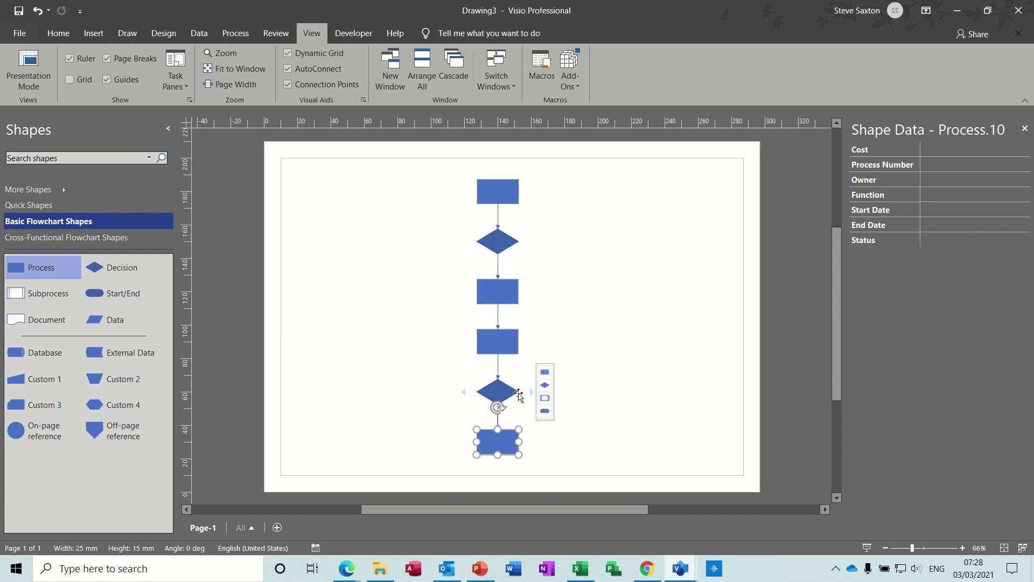
left_click(545, 373)
mouse_move(529, 244)
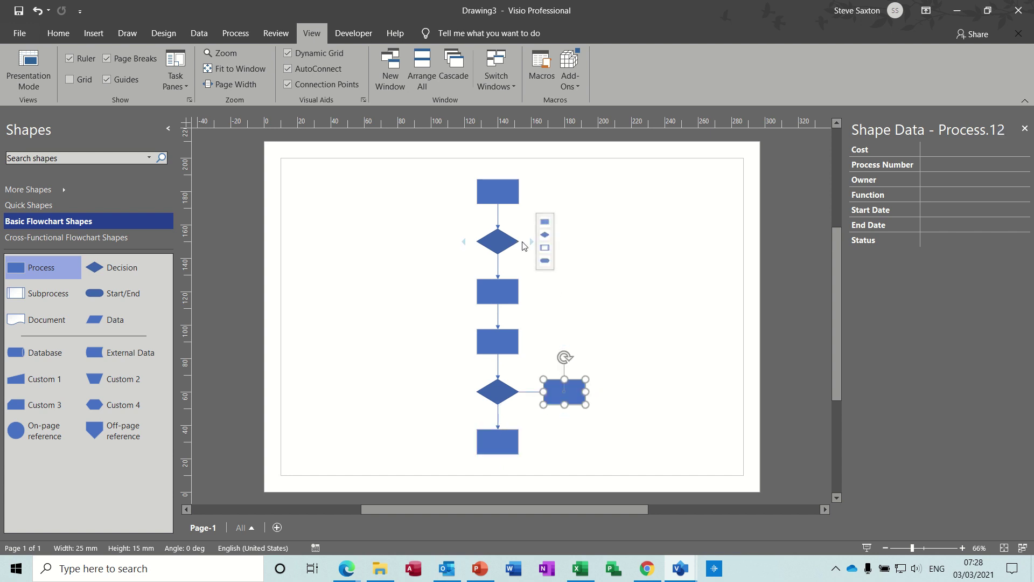
left_click(545, 221)
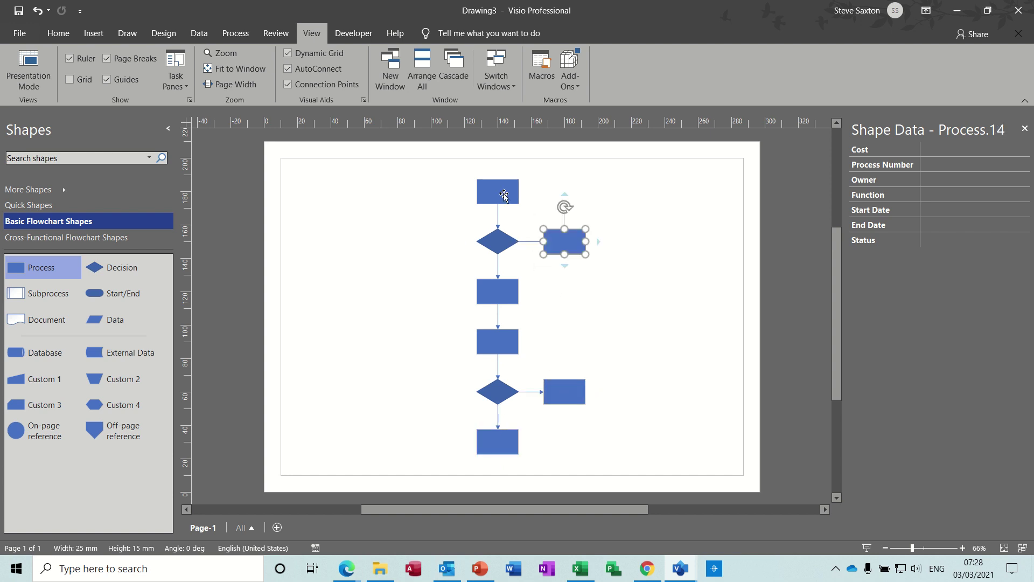
- Label the top box Induction and the decision Pass, with connectors No (right) and Yes (down)
left_click(494, 188)
type("Induction")
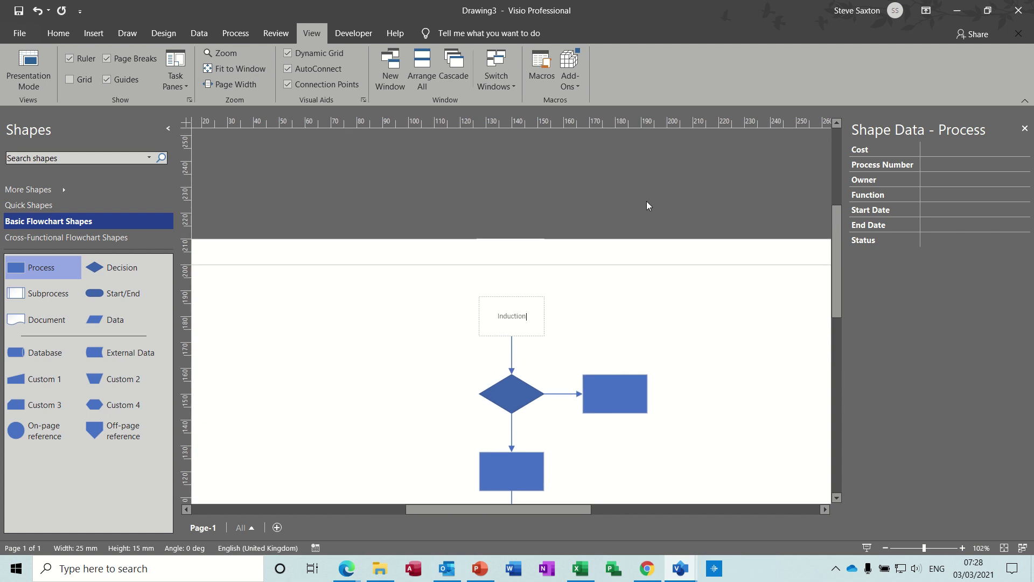
left_click(510, 396)
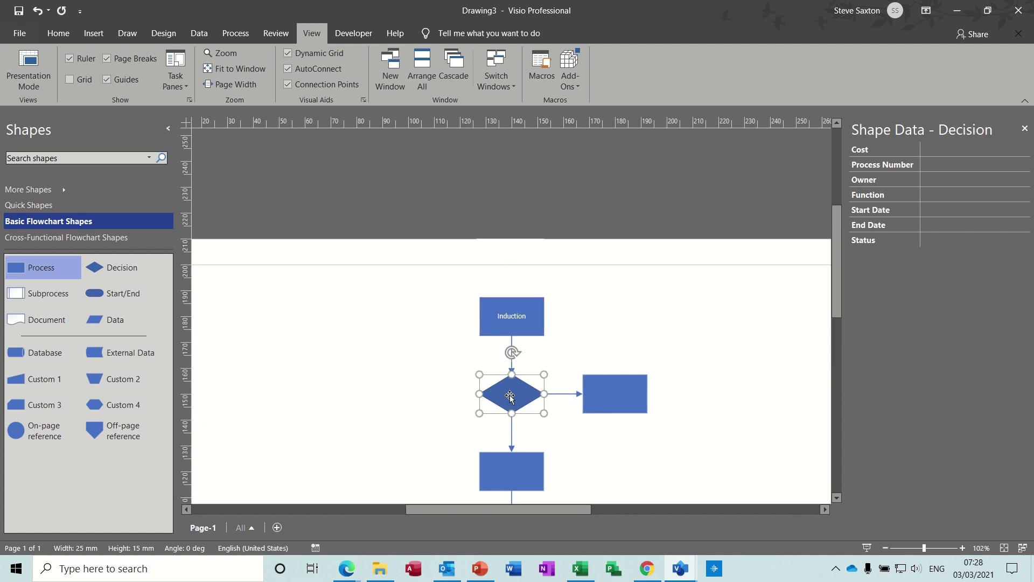
type("Pass")
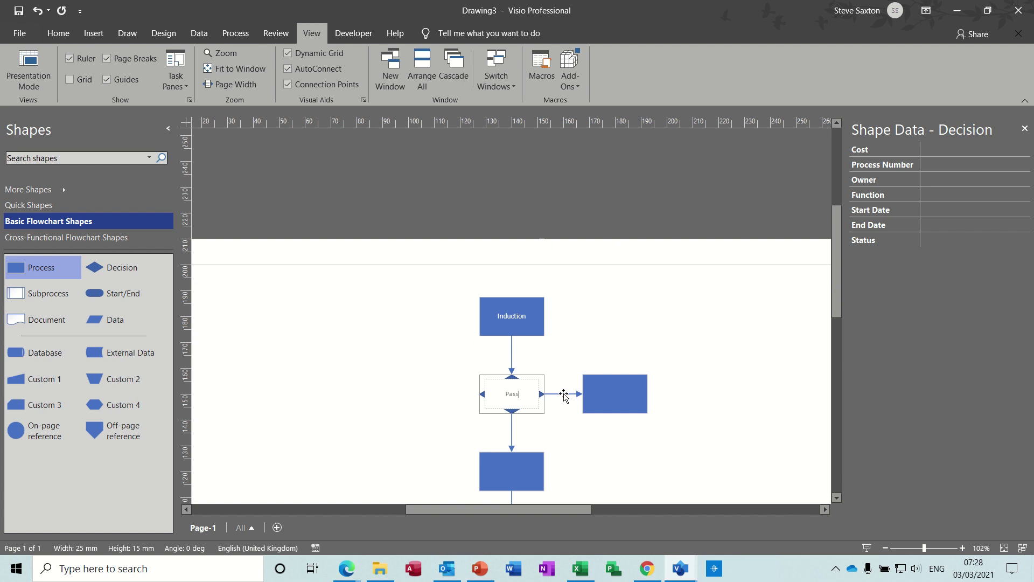
left_click(564, 394)
double_click(564, 394)
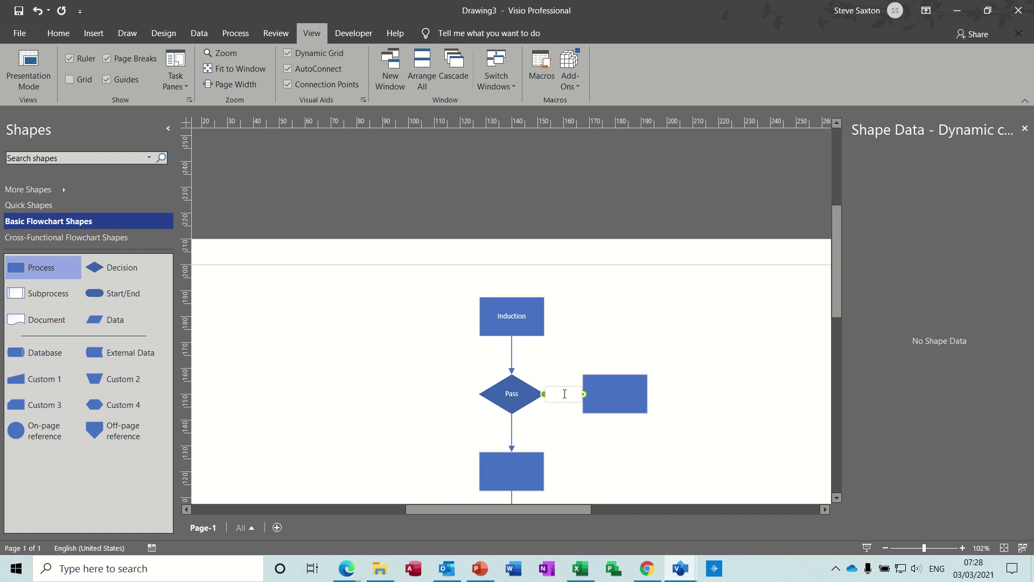
type("No")
double_click(517, 427)
type("Yes")
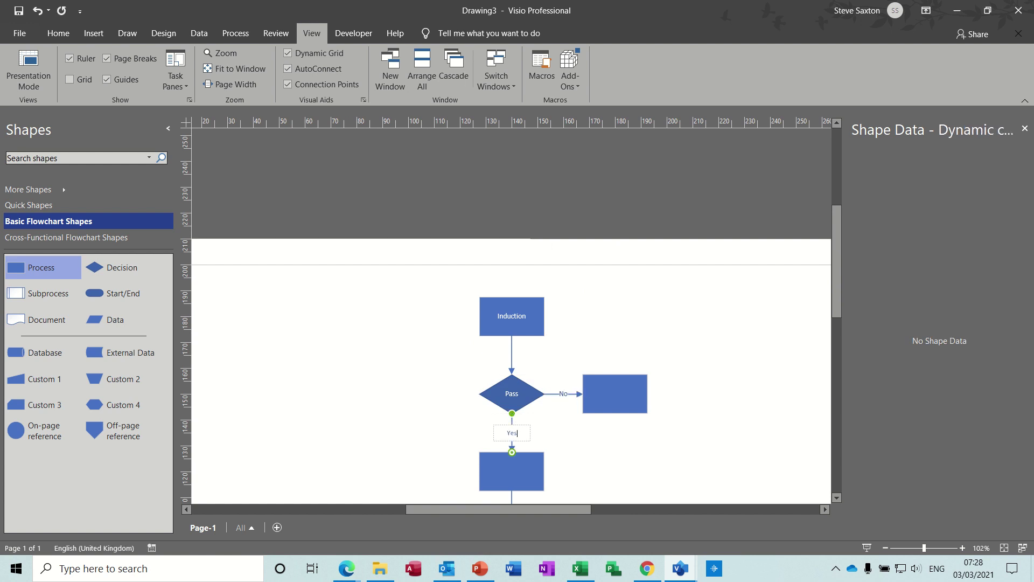
- Label the process below Pass 'Finance' and the right-hand process 'Reassess'
left_click(524, 473)
type("F")
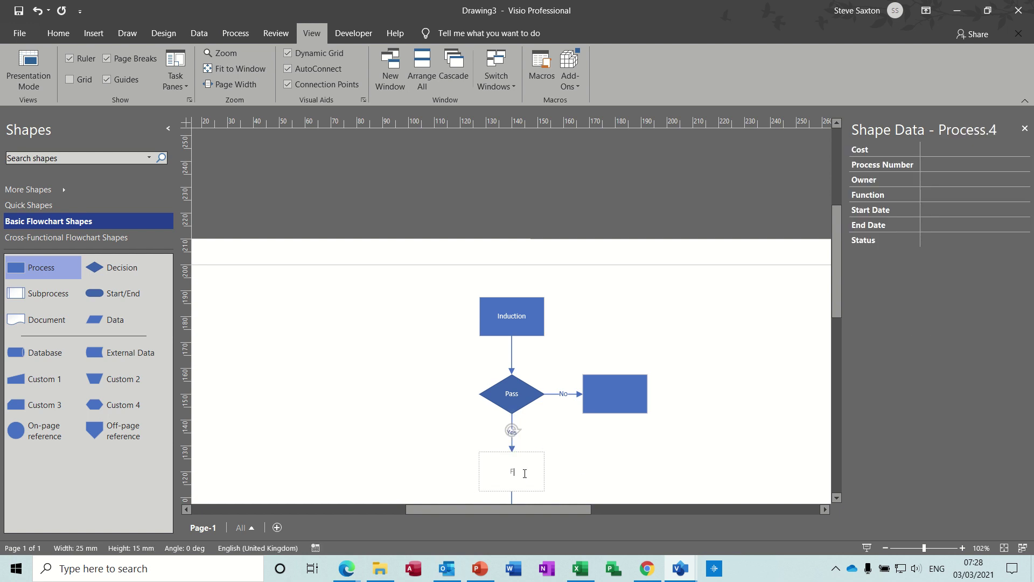
type("inance")
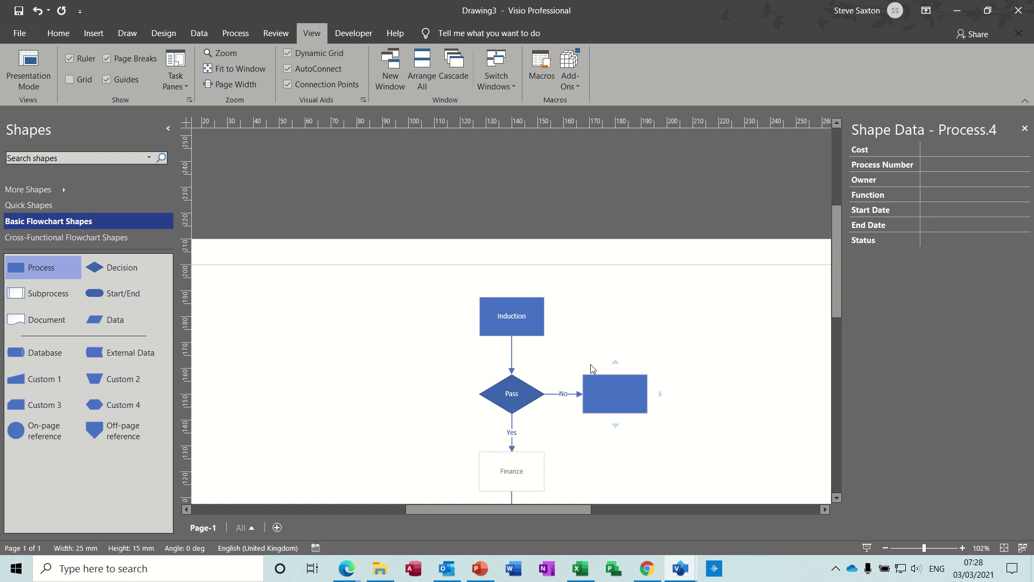
left_click(614, 395)
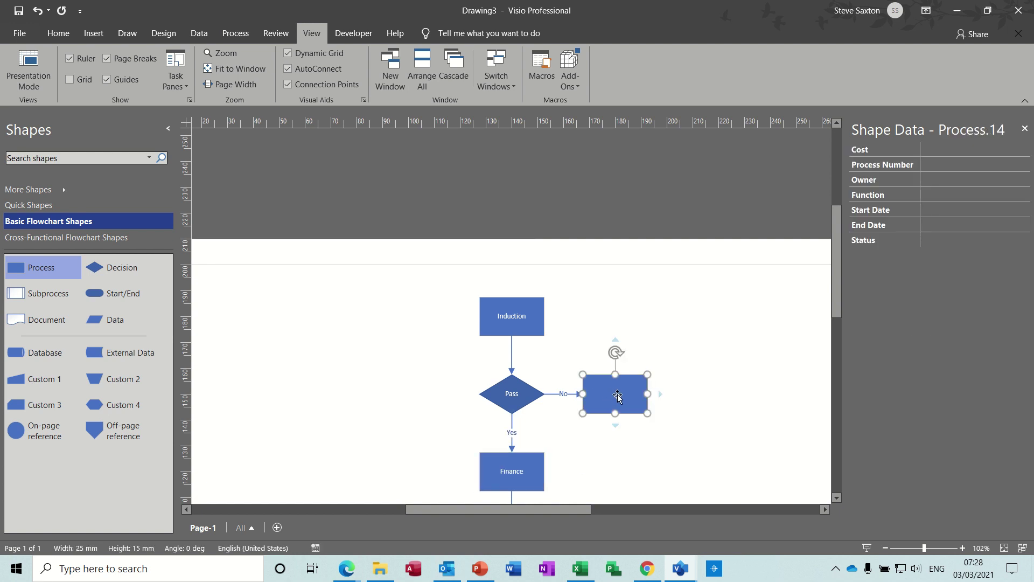
type("Reassess")
left_click(685, 398)
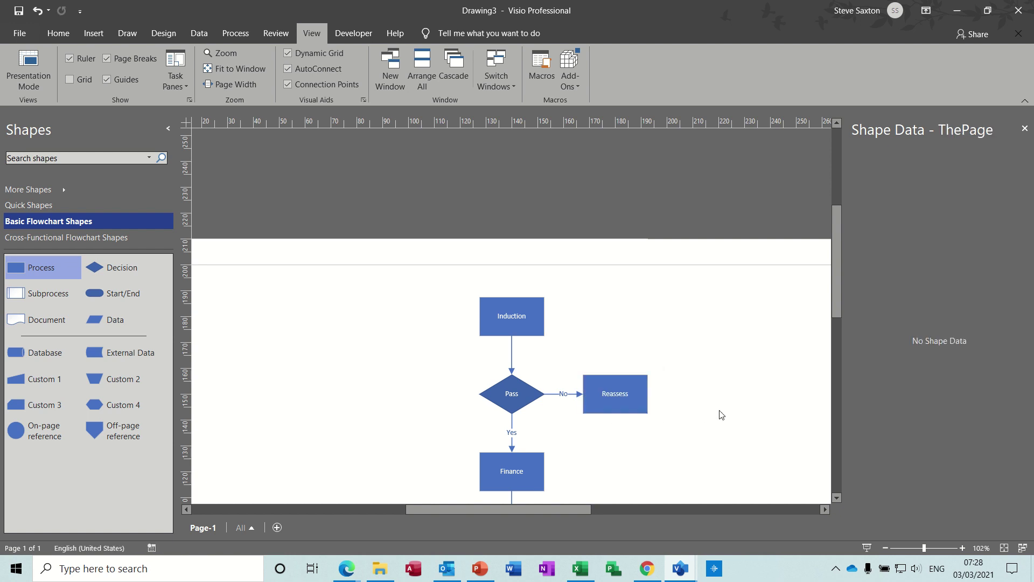
- Draw a connector from Reassess back to Induction's right side with the Connector tool
left_click(59, 33)
left_click(398, 68)
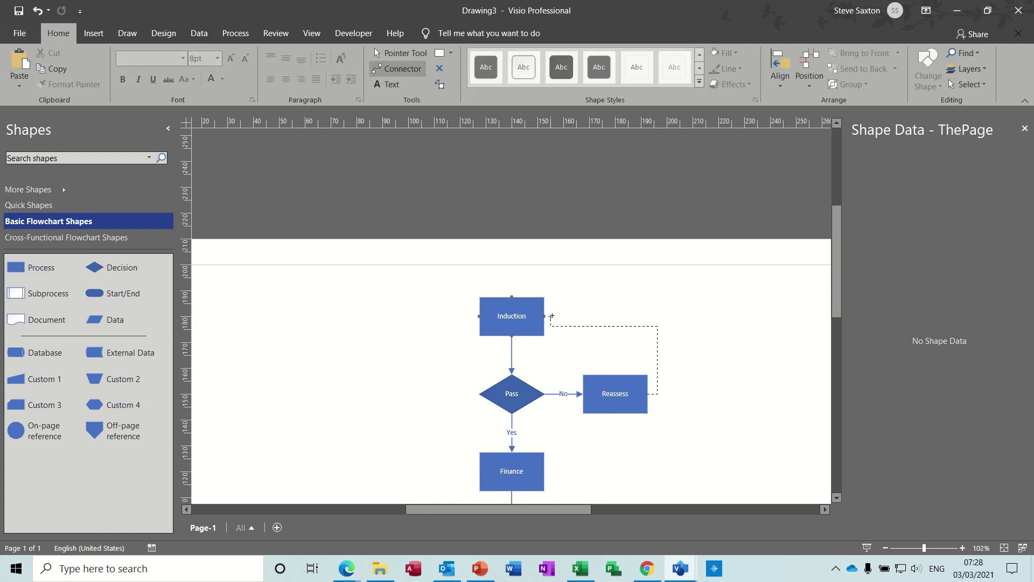
left_click_drag(551, 315, 544, 315)
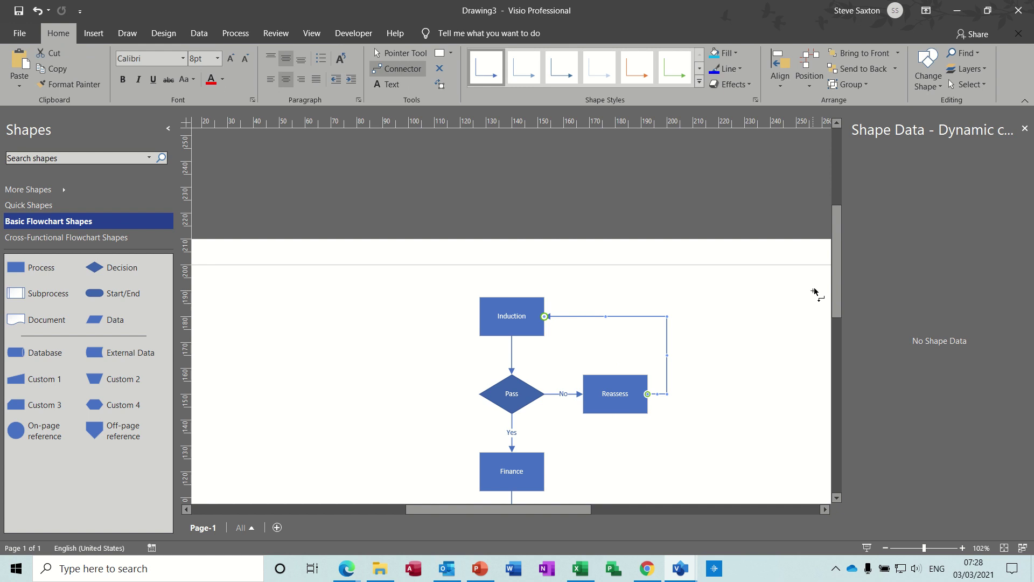
left_click_drag(836, 264, 836, 322)
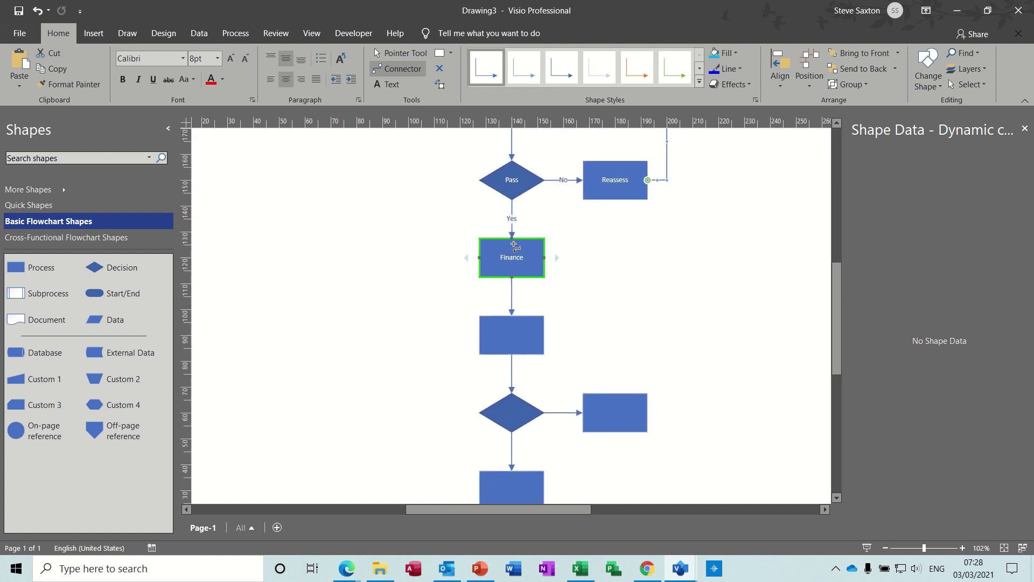
left_click(407, 53)
- Label the lower shapes HR and Pass, the right link No, and the beside rectangle Reassess
left_click(505, 333)
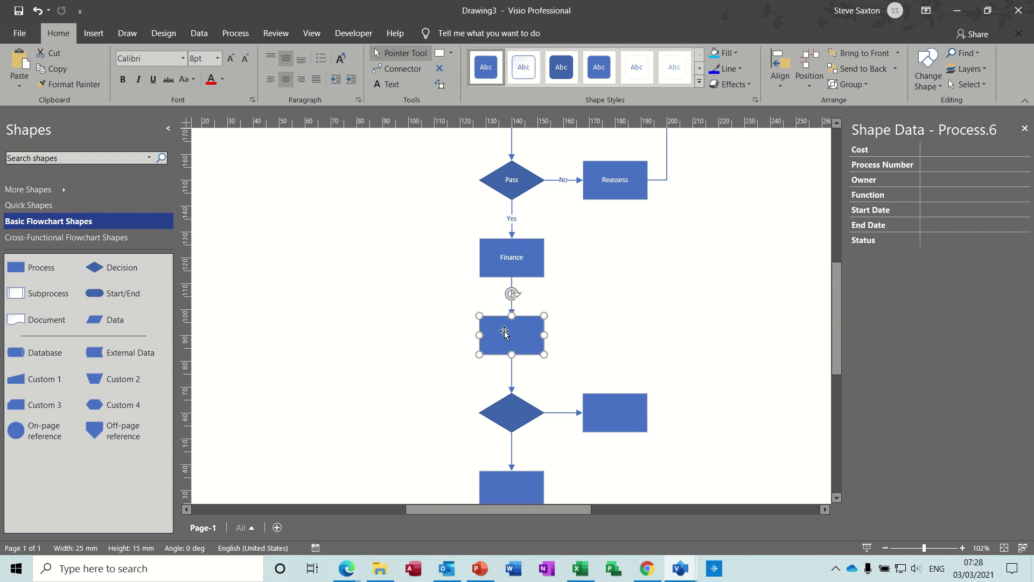
double_click(505, 333)
type("HR")
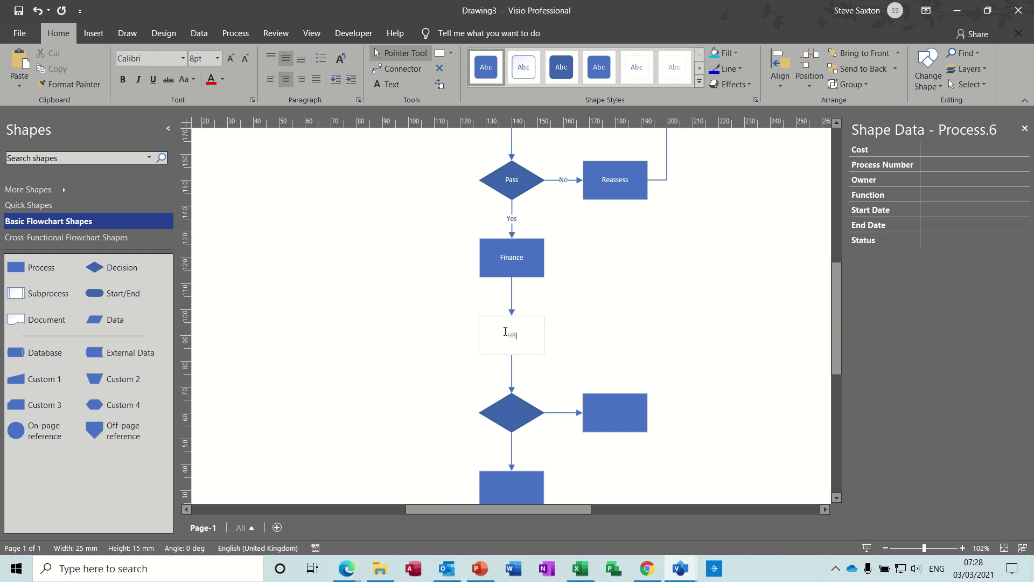
left_click(512, 416)
double_click(513, 416)
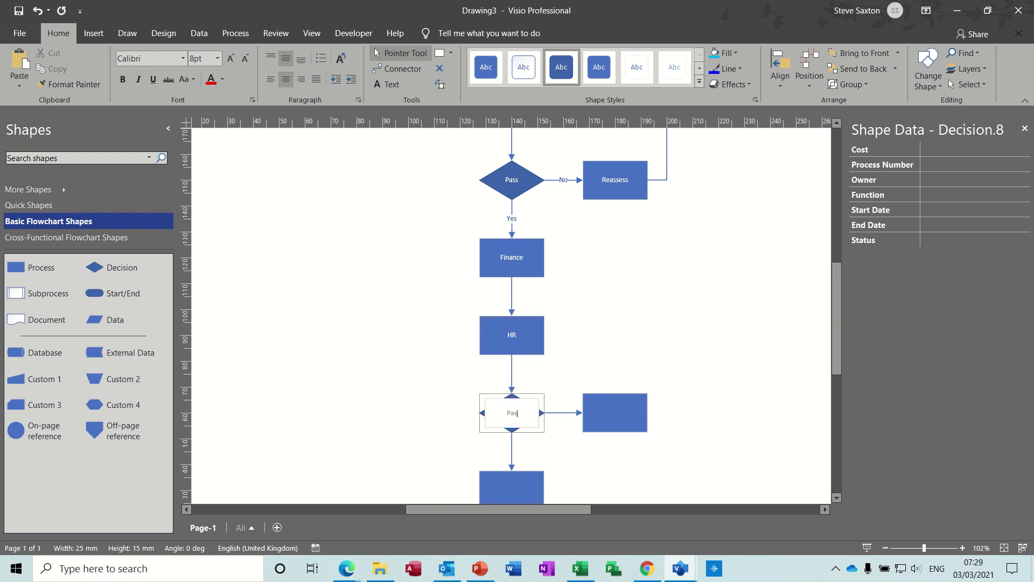
double_click(559, 415)
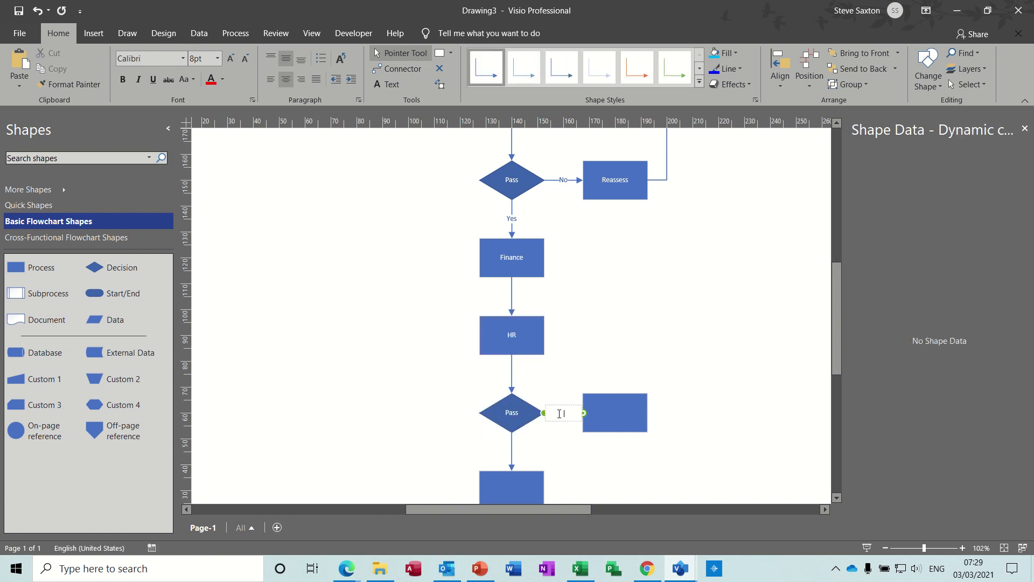
type("No")
left_click(603, 413)
type("Rea")
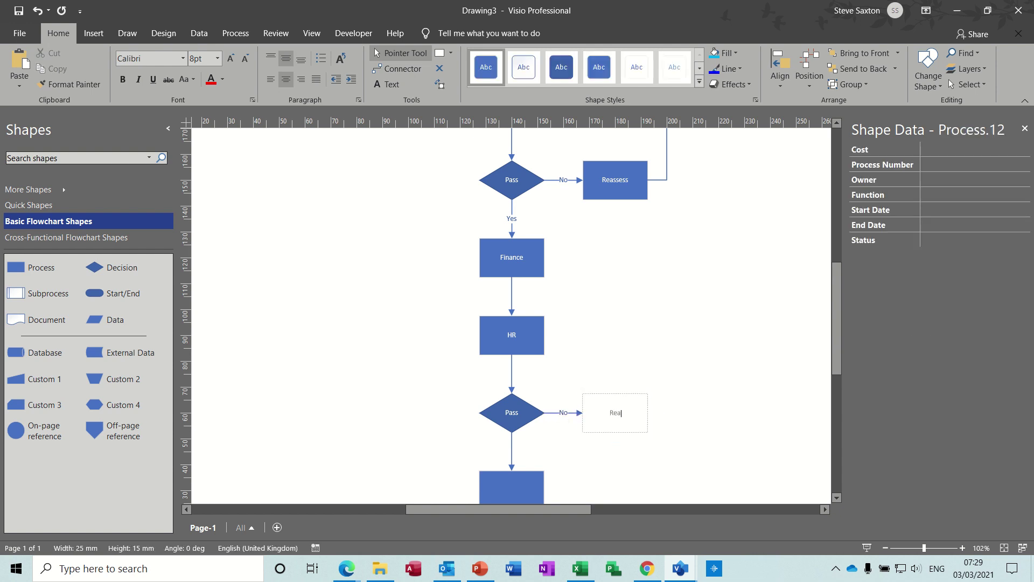
type("ssess")
left_click(682, 410)
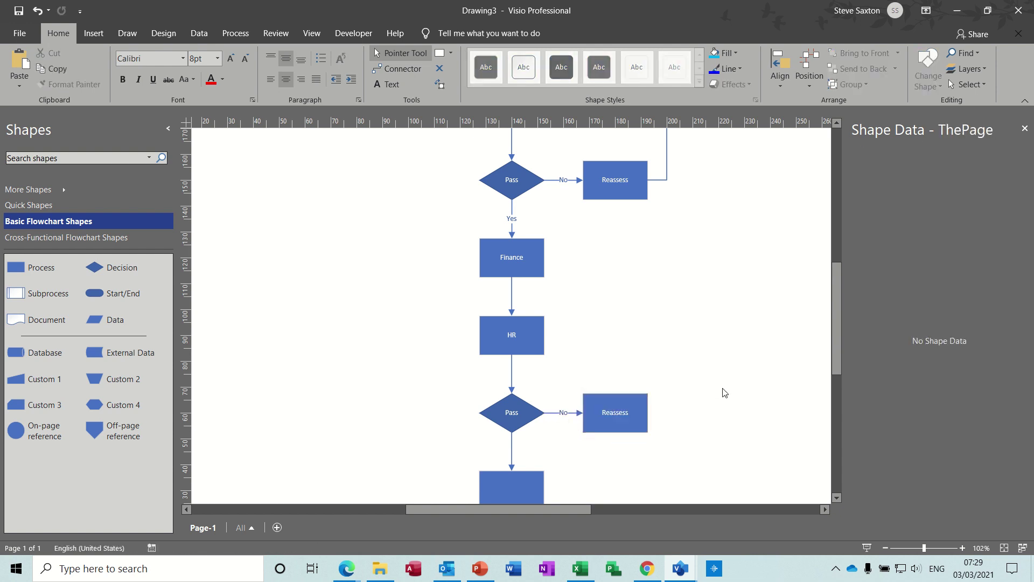
- Connect the lower Reassess shape back to Induction
left_click(409, 69)
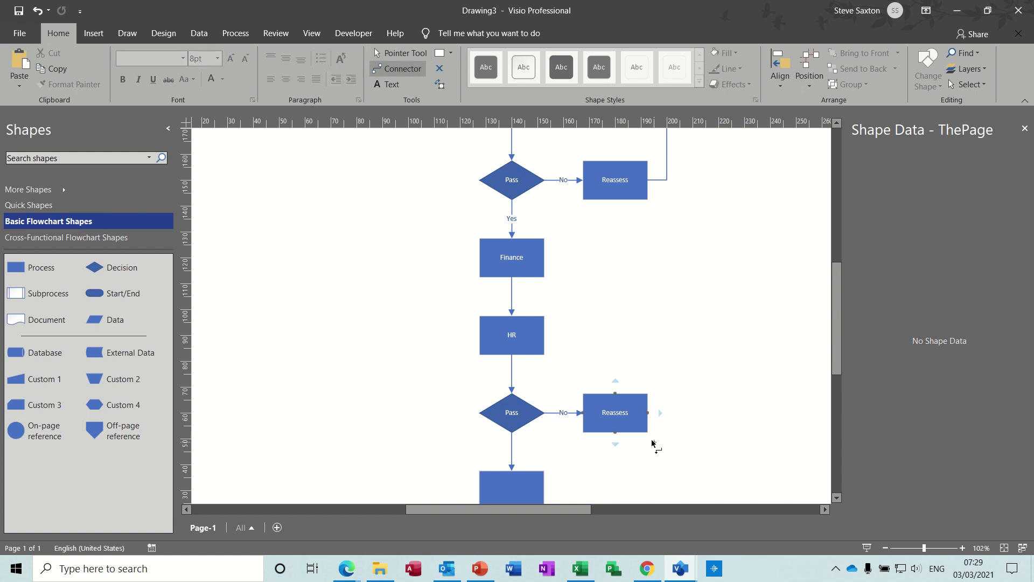
left_click_drag(648, 413, 544, 188)
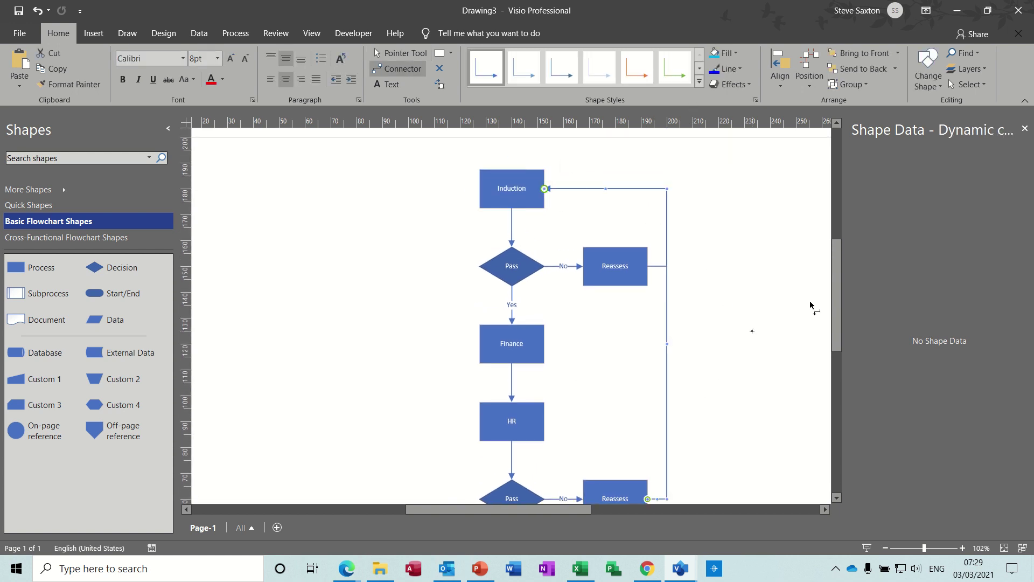
left_click_drag(834, 276, 840, 347)
- Label the shape below the lower Pass 'Hire' and select the Induction shape
left_click(523, 343)
key("ctrl+1")
type("Hire")
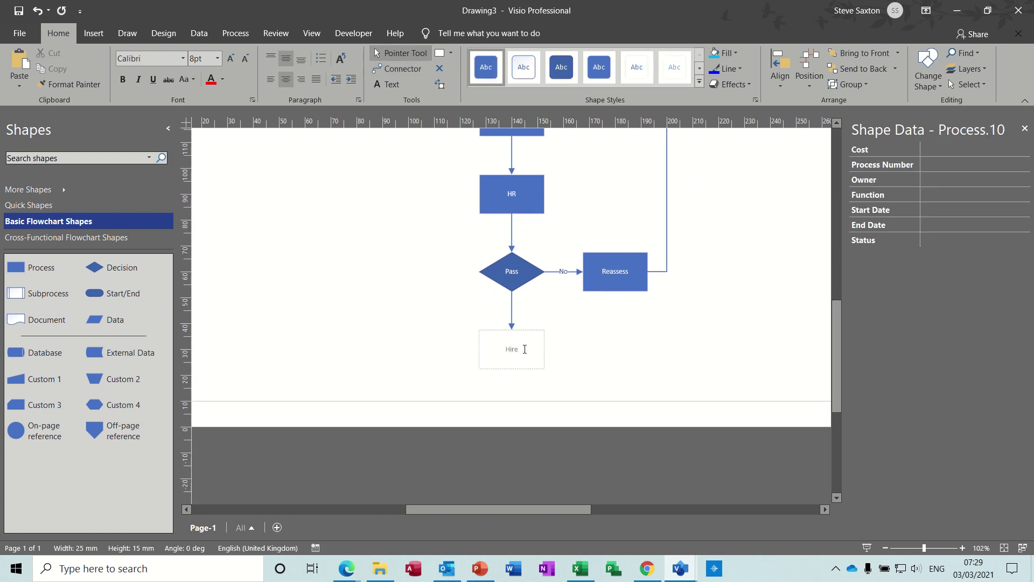
left_click(621, 367)
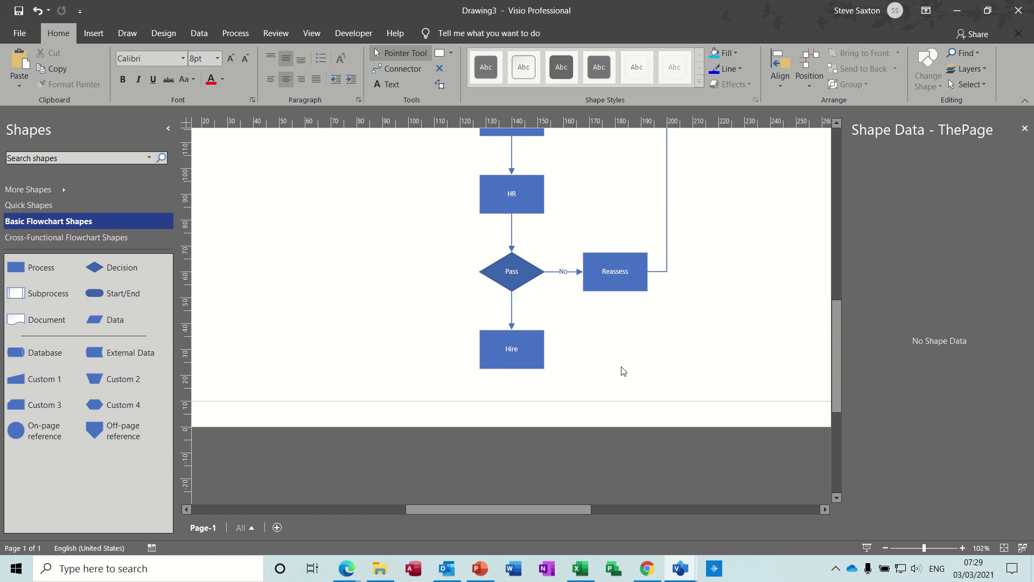
left_click(836, 498)
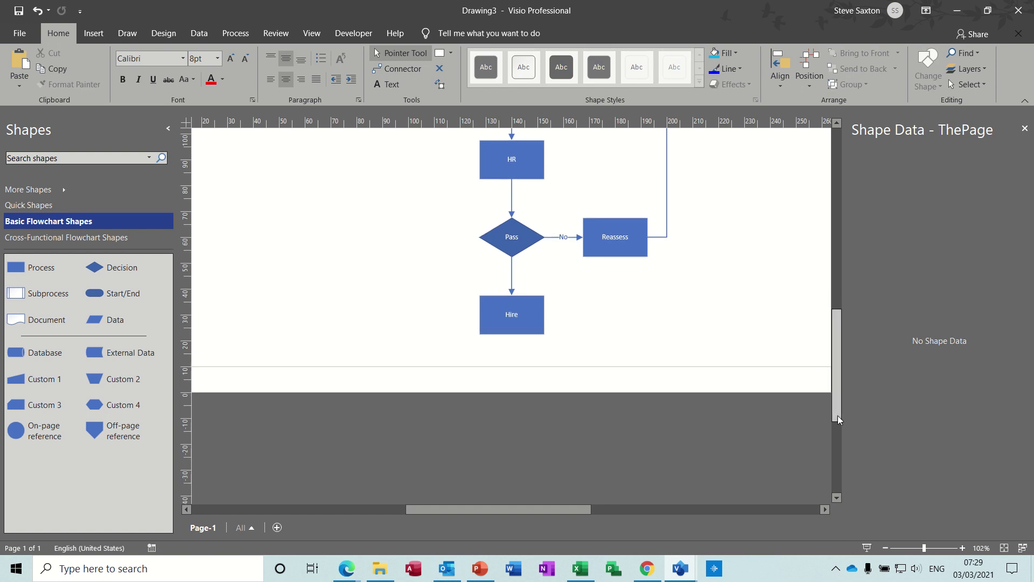
left_click_drag(838, 415, 839, 341)
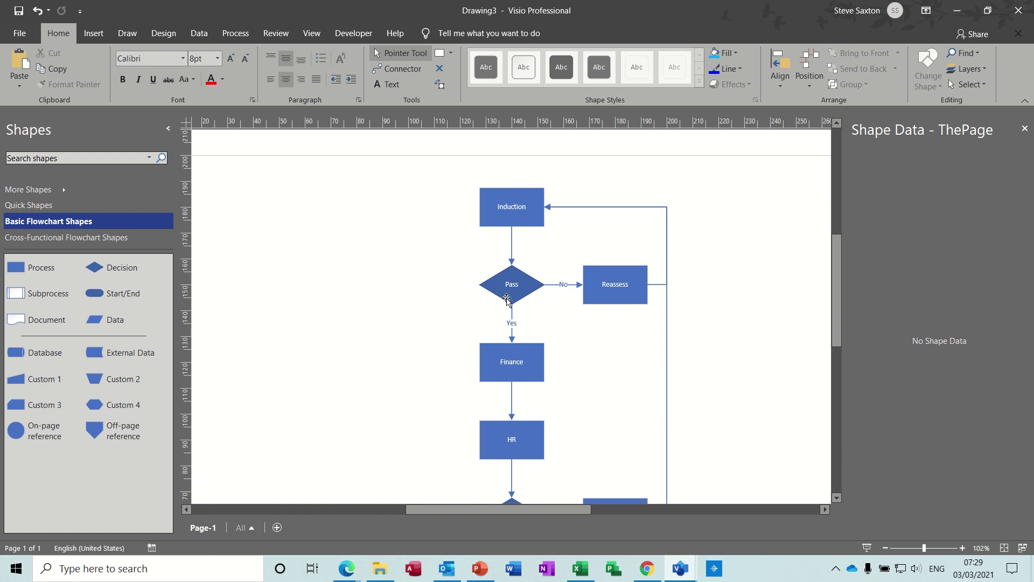
left_click(491, 218)
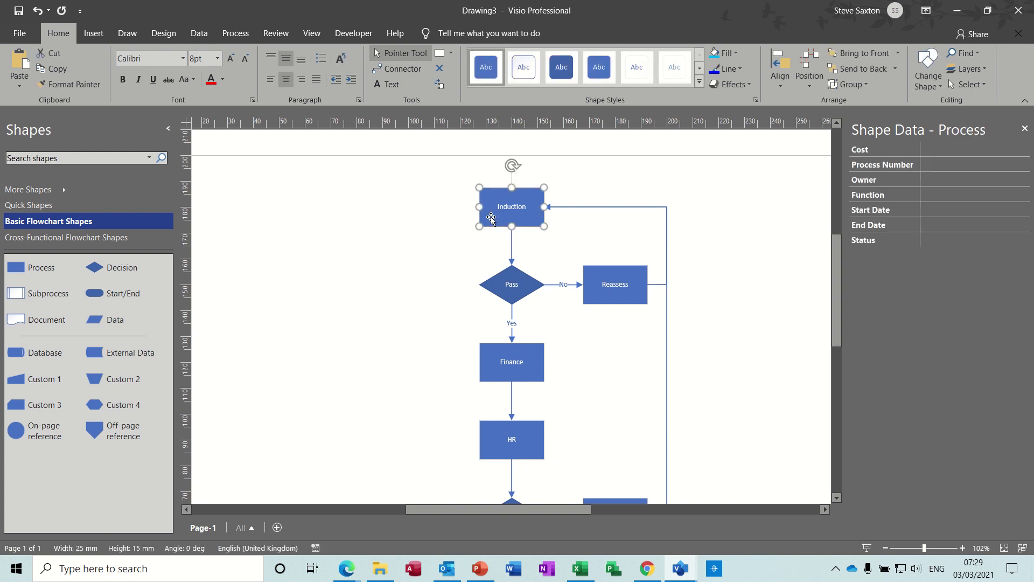
- Open Visio Extras Number Shapes, move the dialog aside, and review its Advanced and General options
left_click(311, 35)
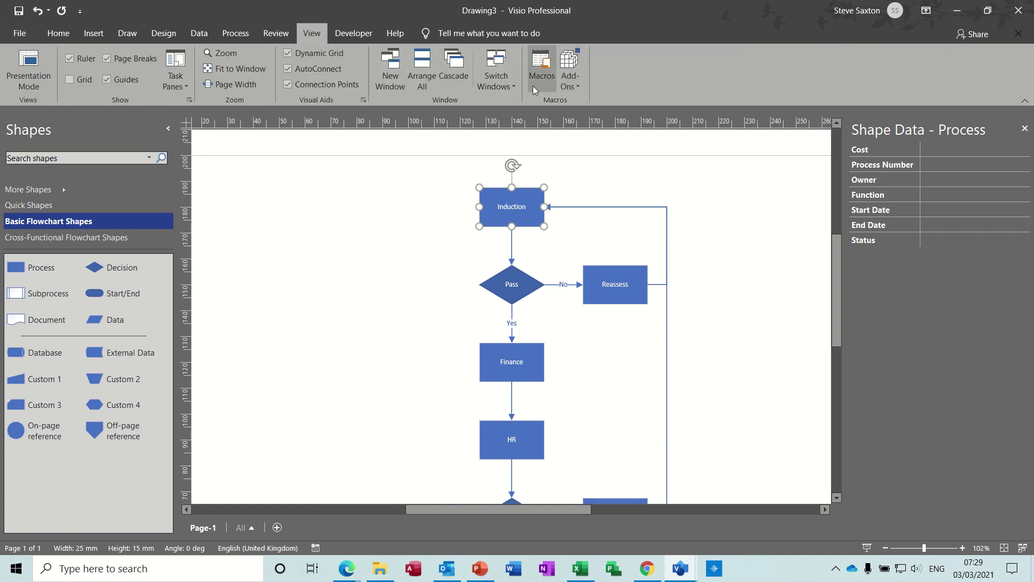
left_click(579, 83)
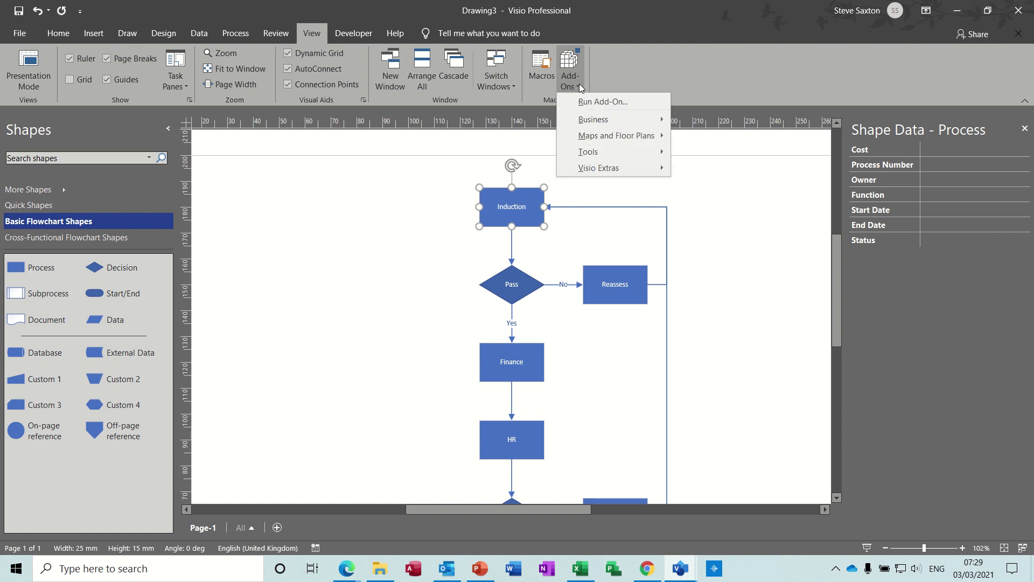
mouse_move(623, 165)
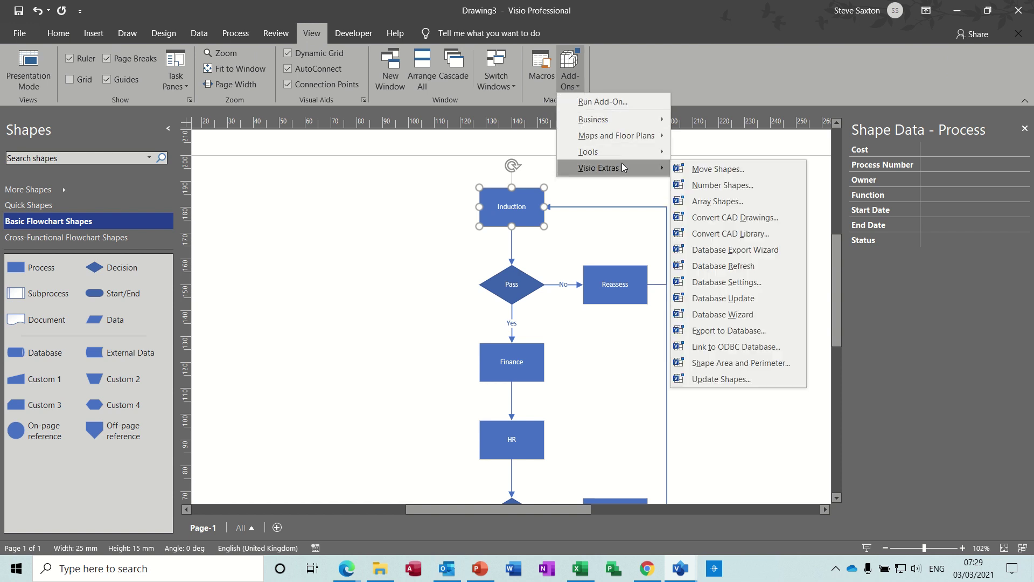
left_click(716, 186)
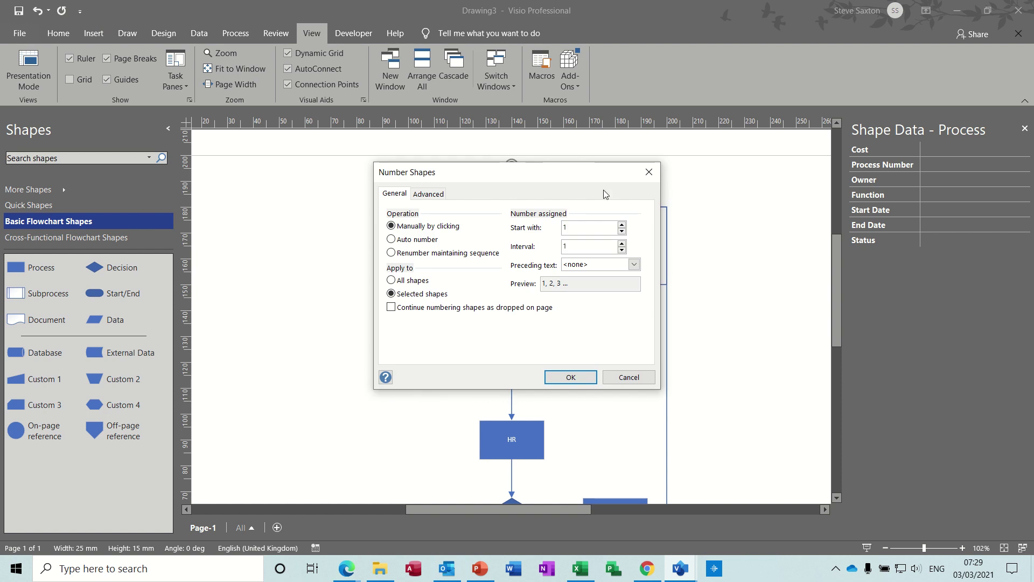
left_click_drag(548, 177, 702, 162)
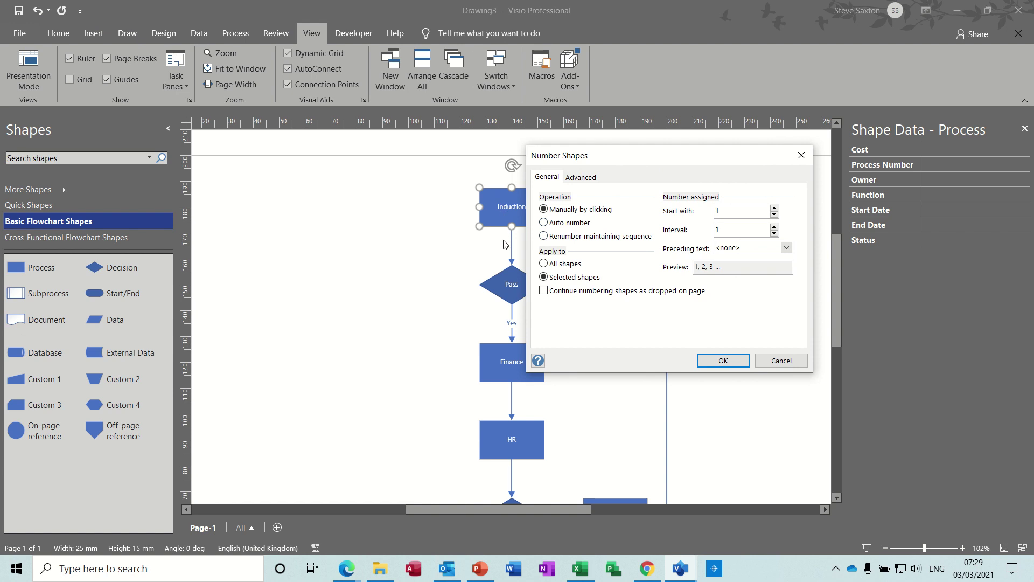
left_click_drag(641, 163, 302, 205)
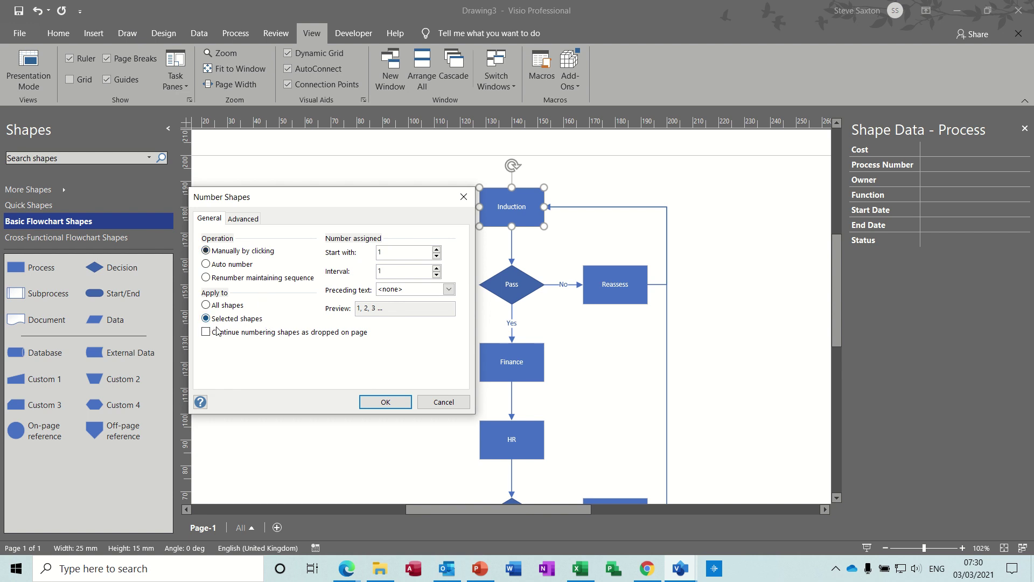
left_click(250, 222)
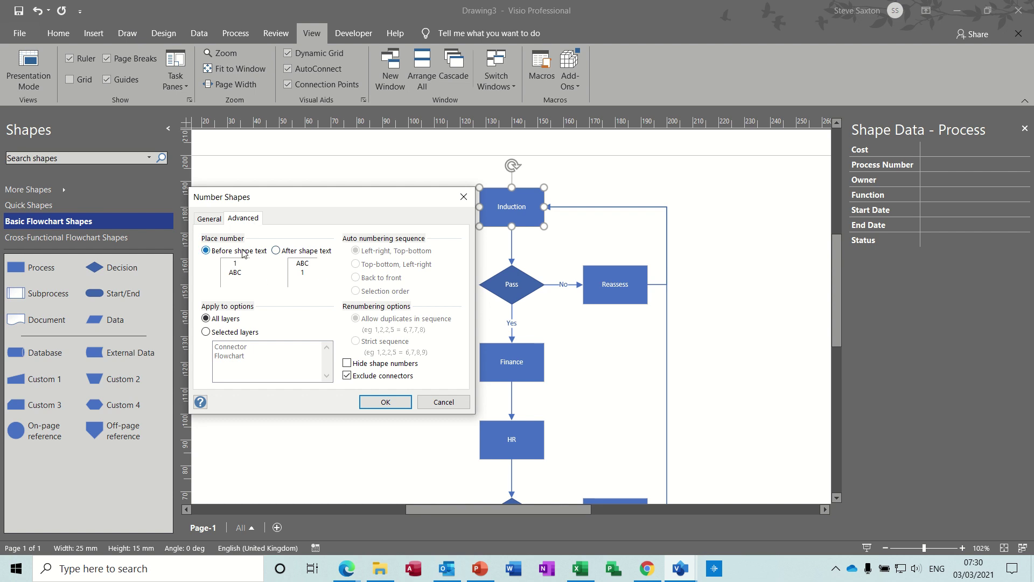
left_click(210, 219)
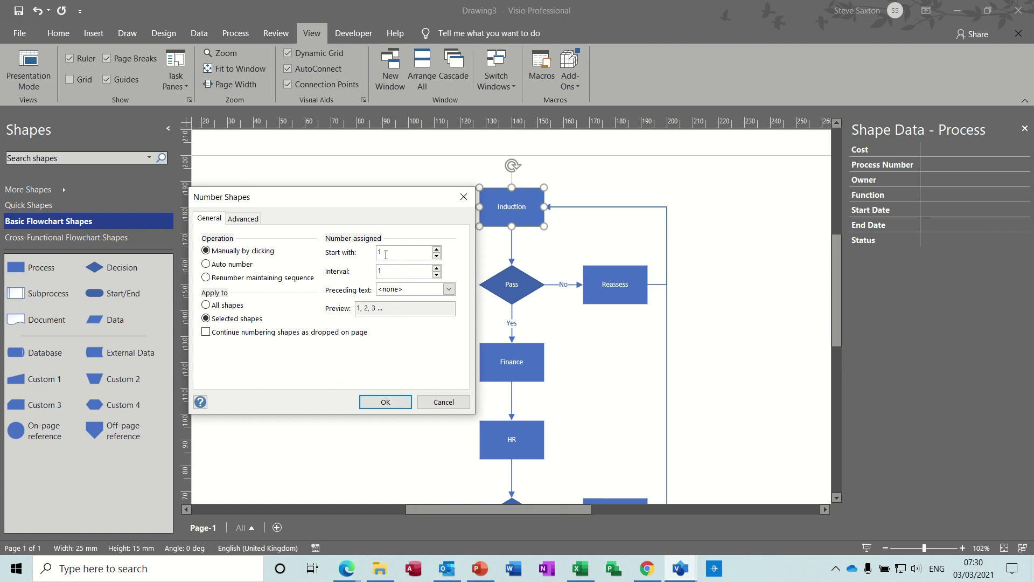
- Start manual numbering and number Induction 1 and the Pass diamond 2
left_click(384, 401)
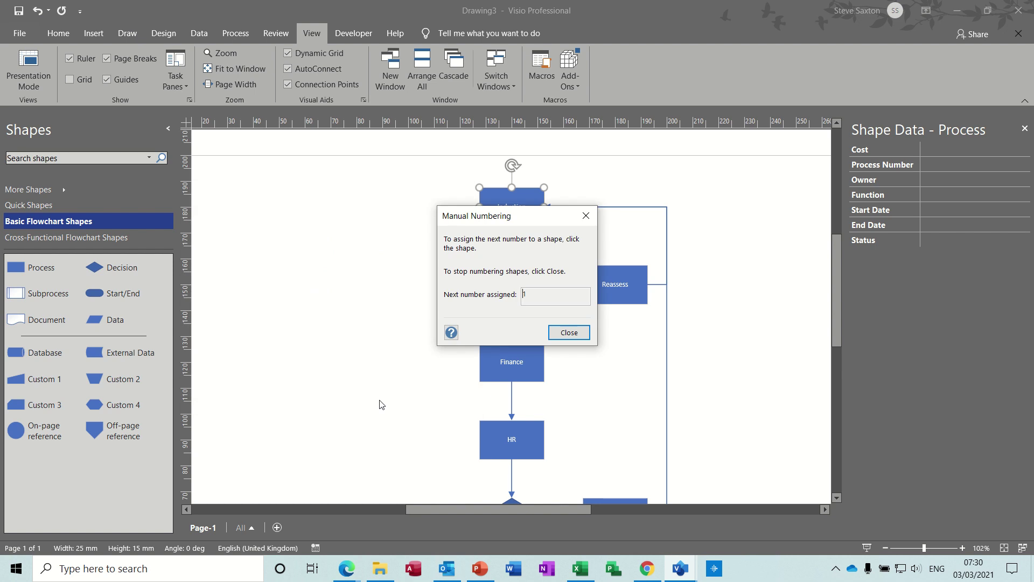
left_click_drag(509, 221, 735, 163)
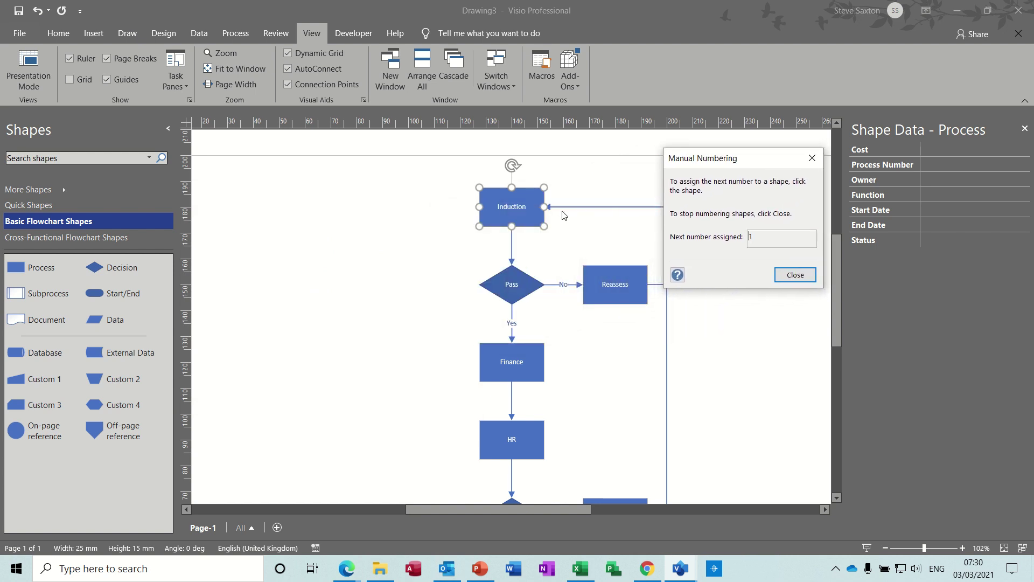
left_click(527, 202)
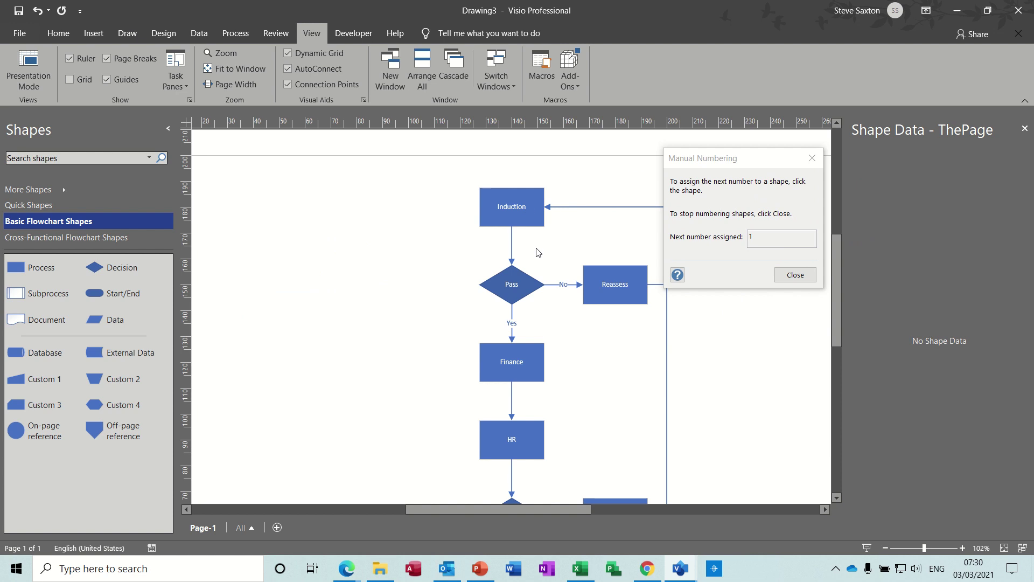
left_click(520, 219)
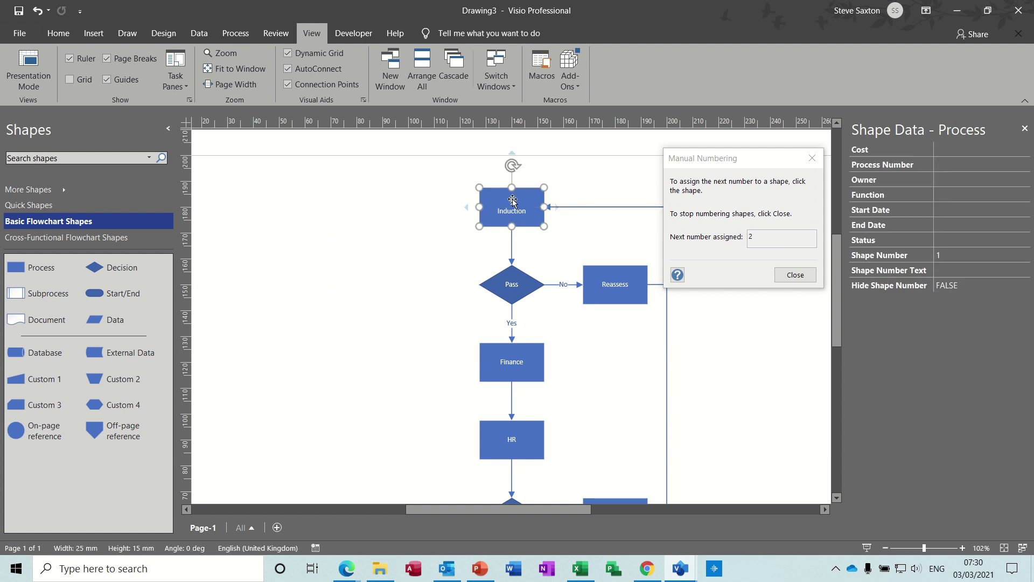
left_click(513, 285)
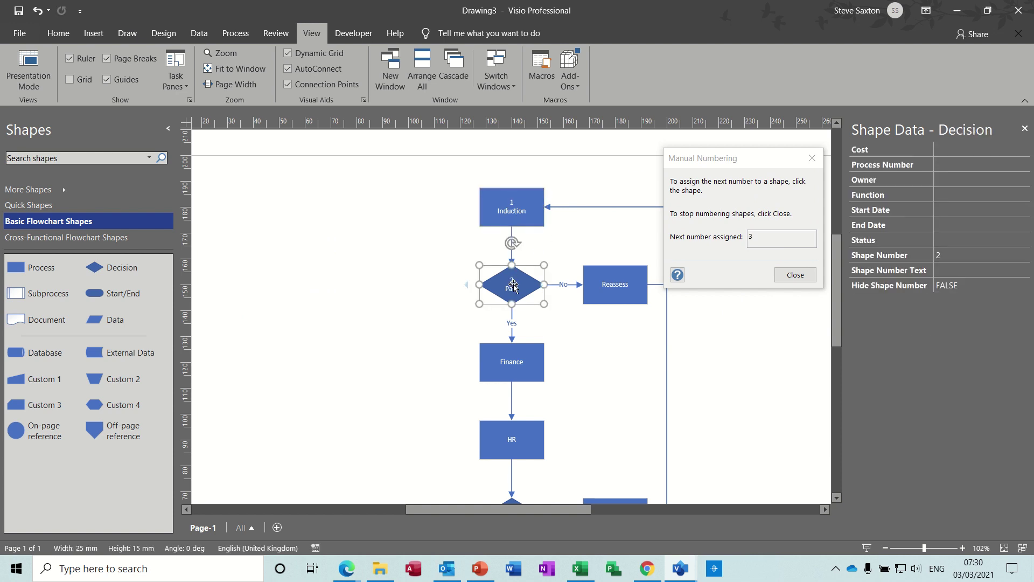
- Number Reassess 3, Finance 4, HR 5, lower Pass 6 through Hire 8, then stop numbering
left_click(625, 285)
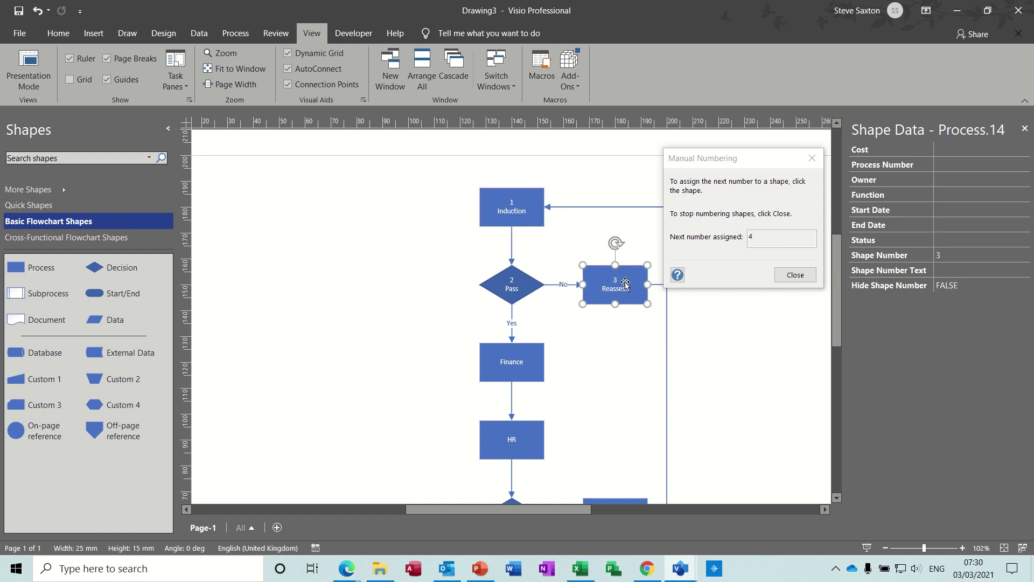
left_click(510, 364)
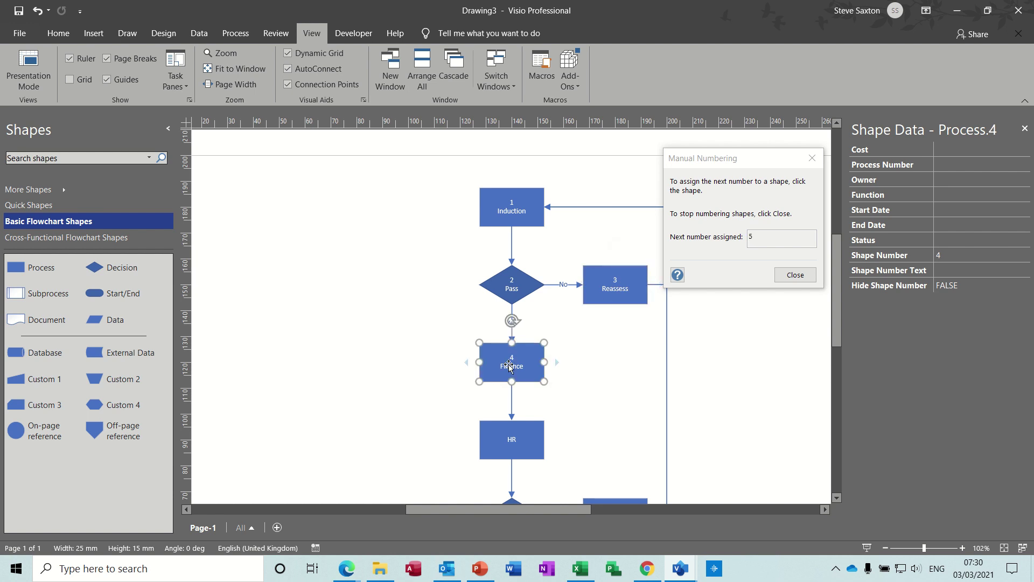
left_click(506, 432)
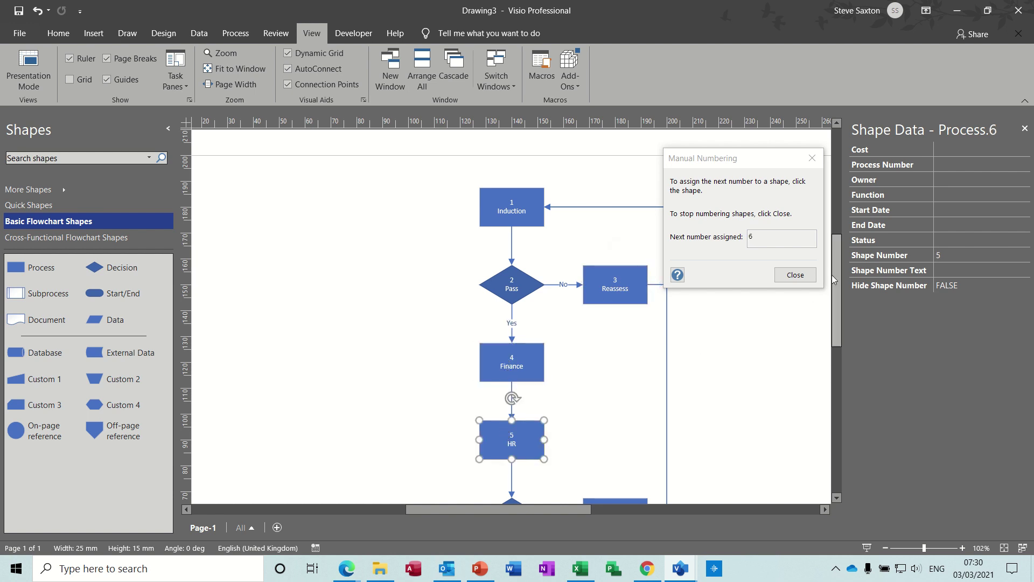
left_click_drag(837, 280, 840, 330)
left_click(515, 331)
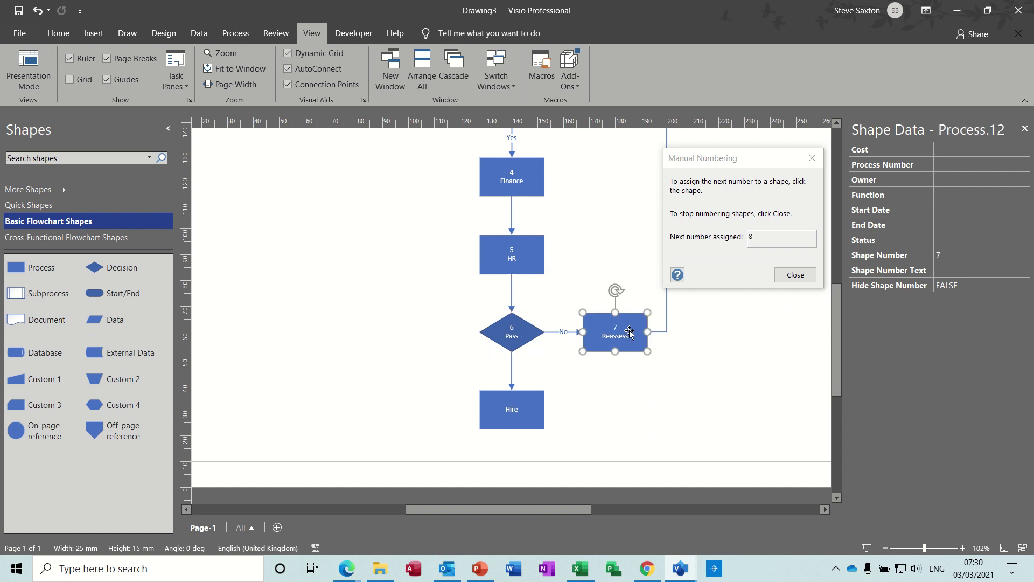
left_click(513, 402)
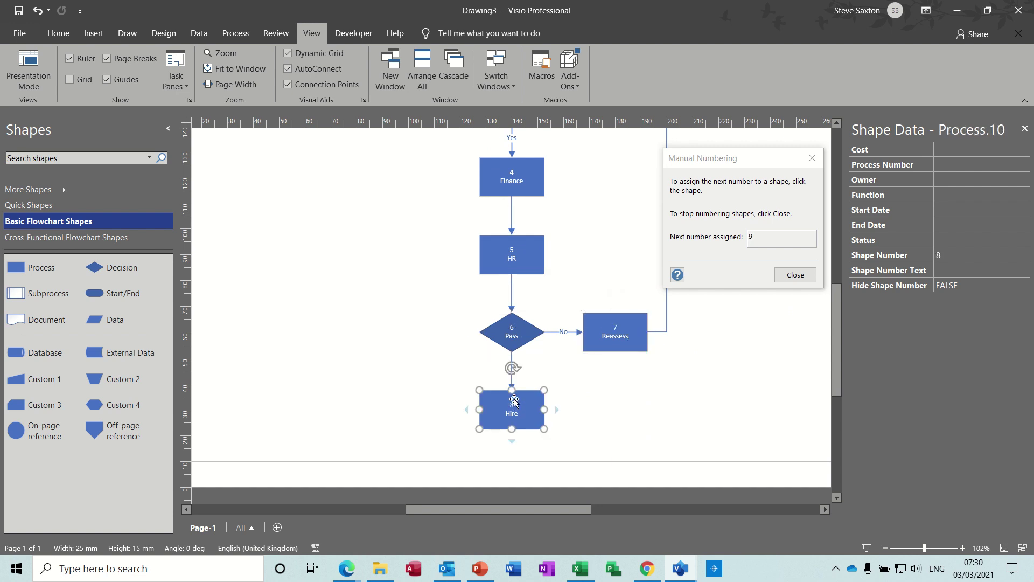
left_click(795, 275)
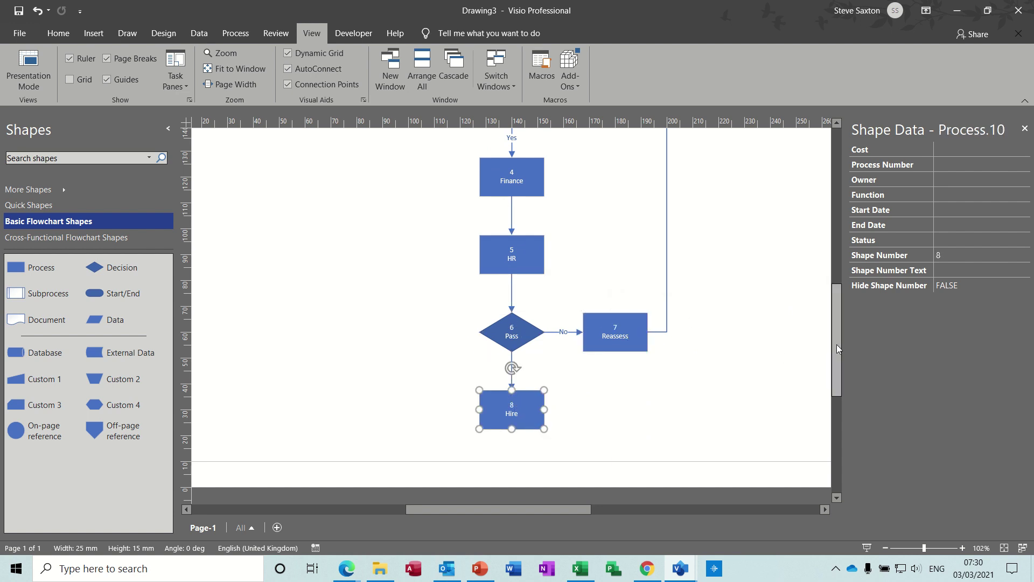
mouse_move(836, 344)
left_mouse_down()
mouse_move(837, 295)
mouse_move(834, 314)
left_mouse_up()
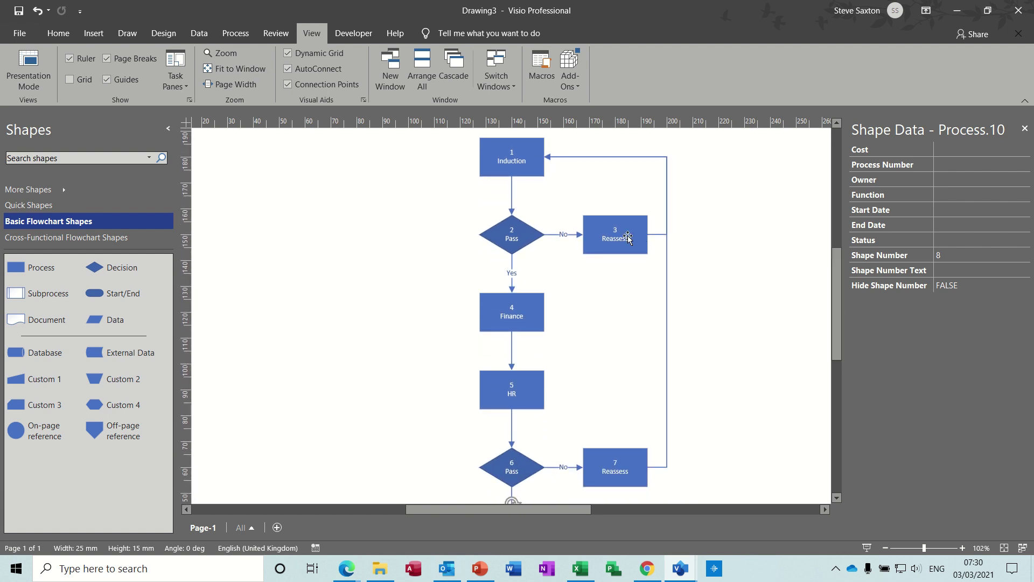
- With Finance selected, open Number Shapes and set Start with to 1
left_click(532, 311)
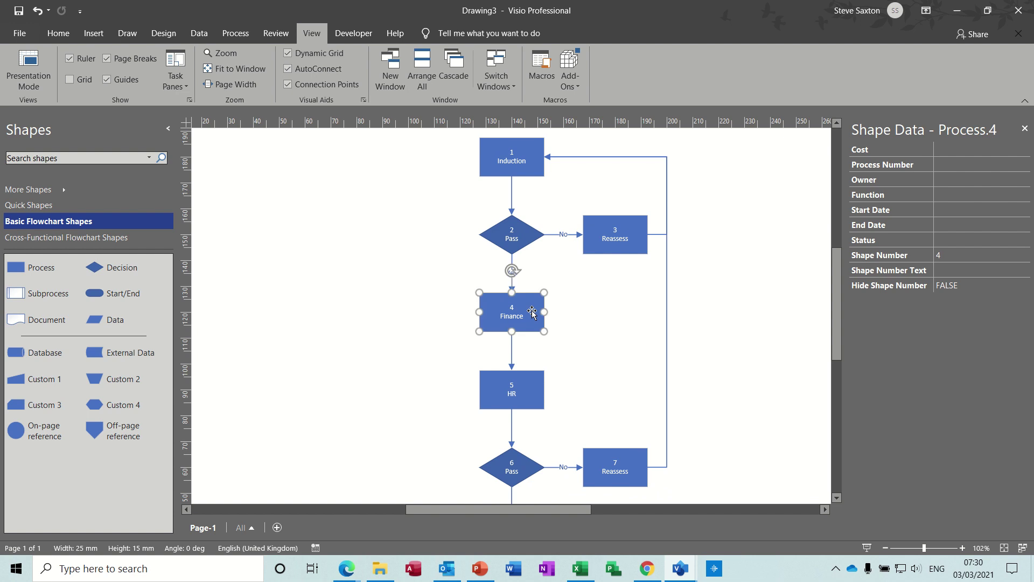
left_click(575, 87)
mouse_move(630, 164)
left_click(706, 186)
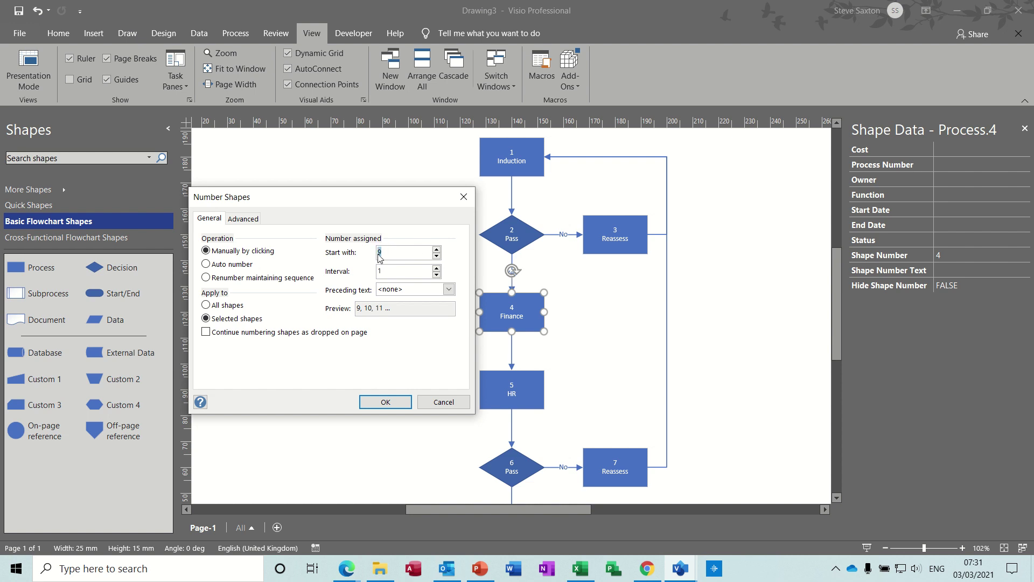
type("1")
left_click(376, 403)
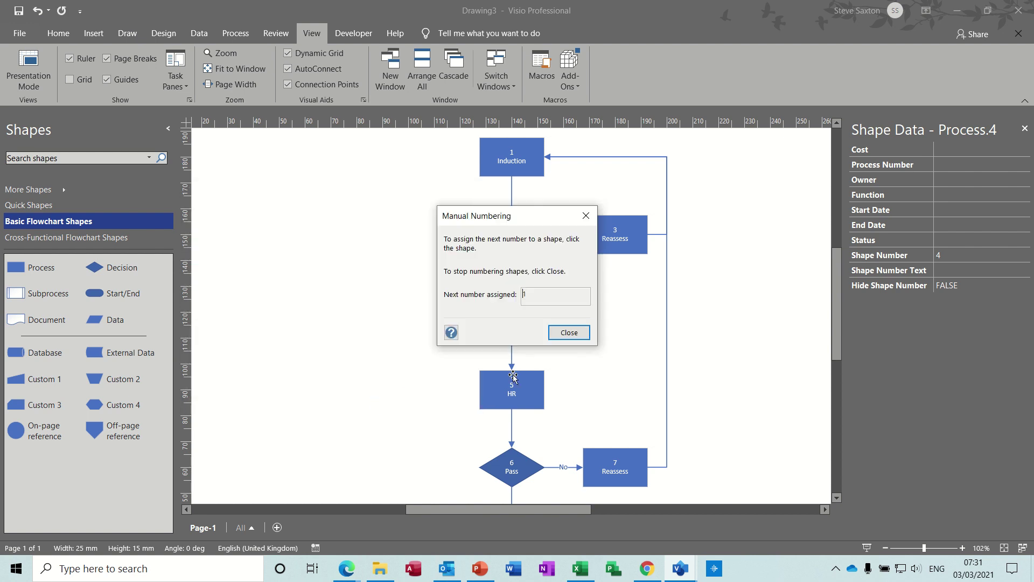
- Number Finance 1, HR 2, the lower Pass 3 and the lower Reassess 4, then stop
left_click_drag(529, 221, 709, 191)
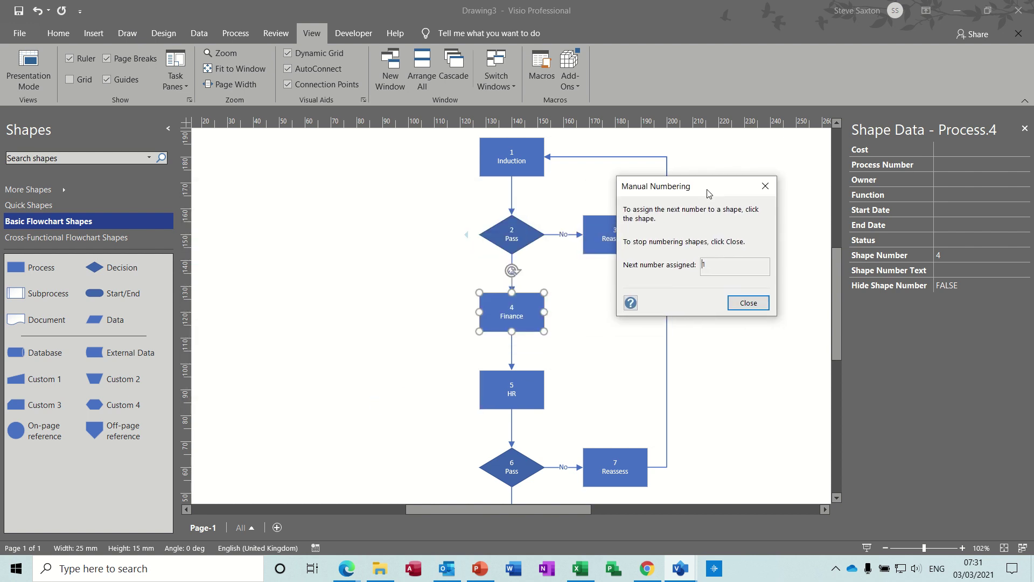
left_click(534, 306)
left_click(534, 306)
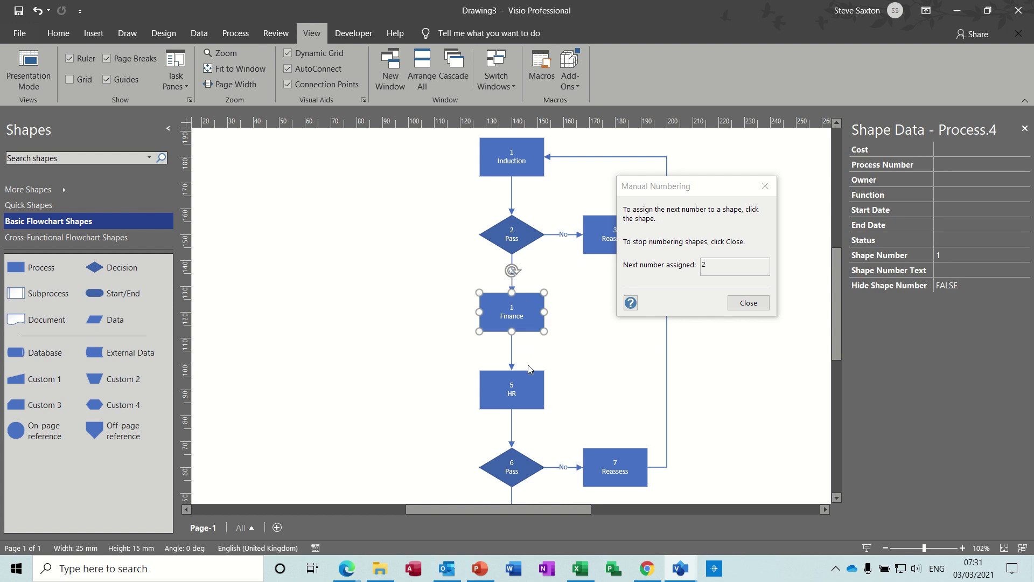
left_click(528, 386)
left_click(513, 459)
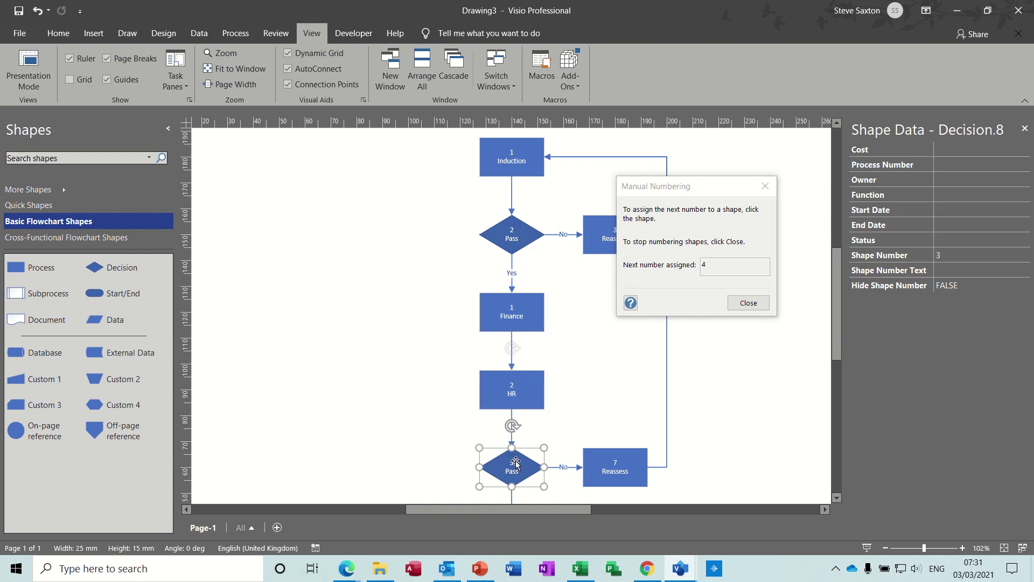
left_click(600, 458)
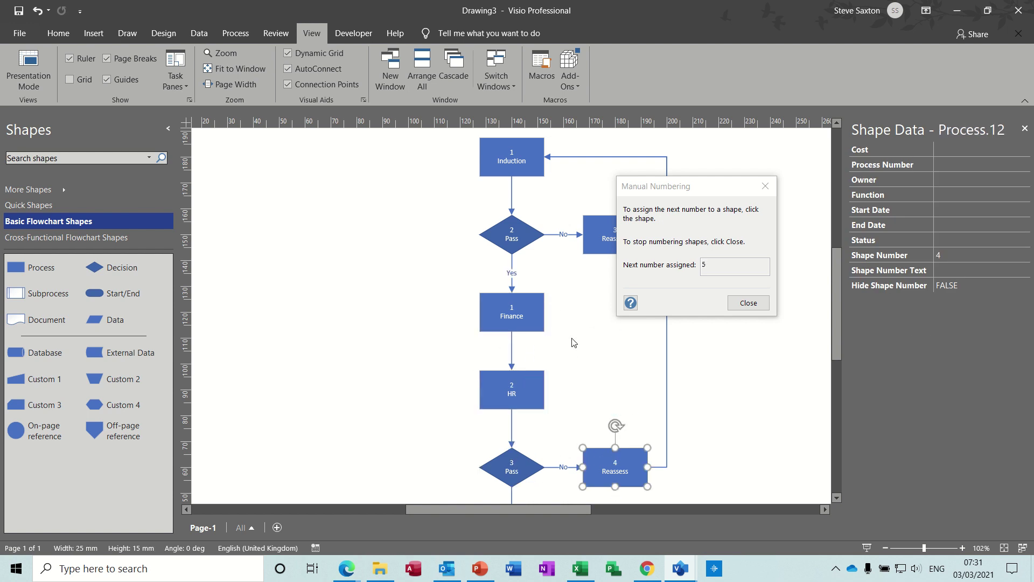
left_click(744, 304)
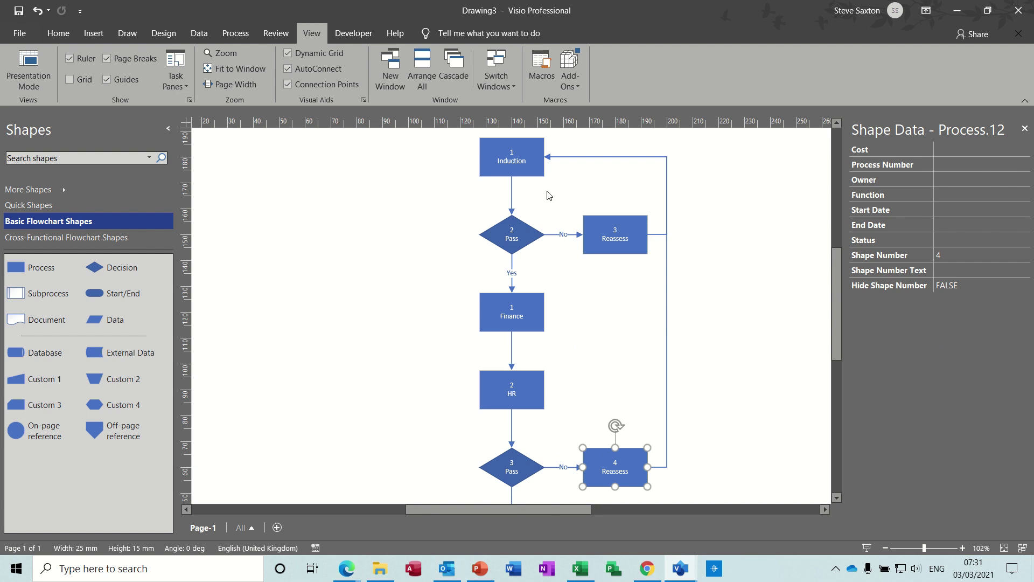
- Reopen the Number Shapes settings and cancel without changes
left_click(570, 75)
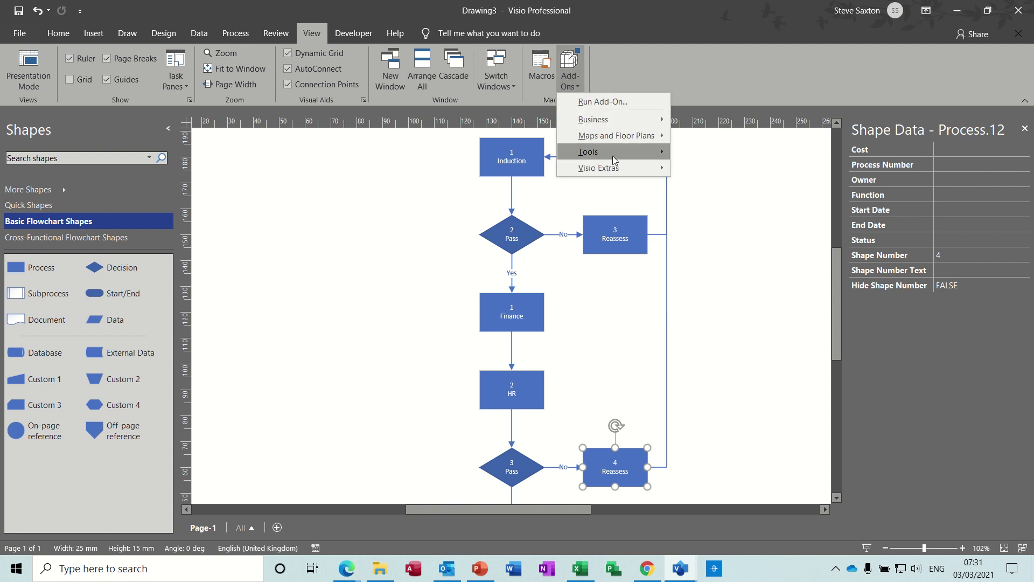
mouse_move(619, 168)
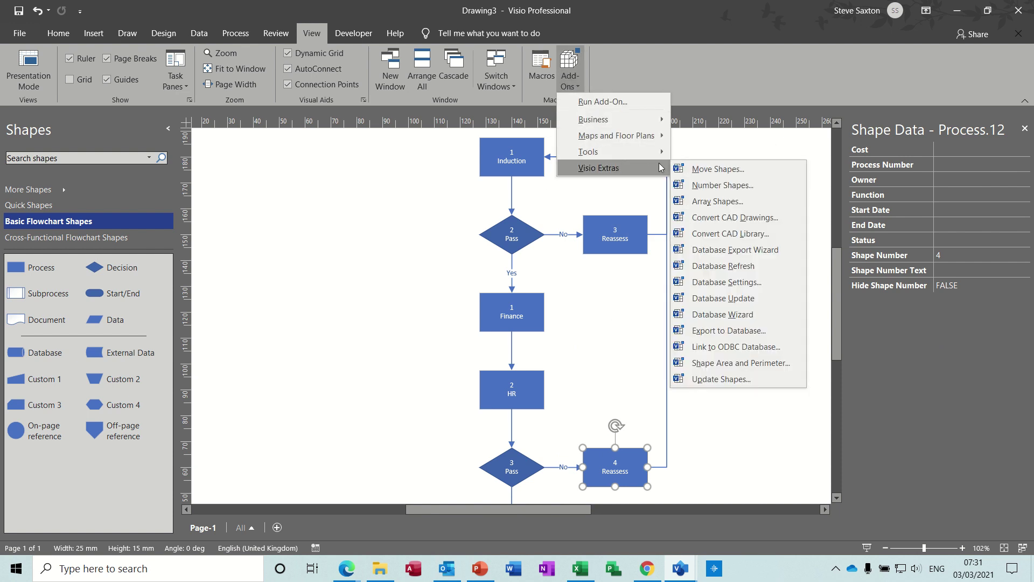
left_click(701, 186)
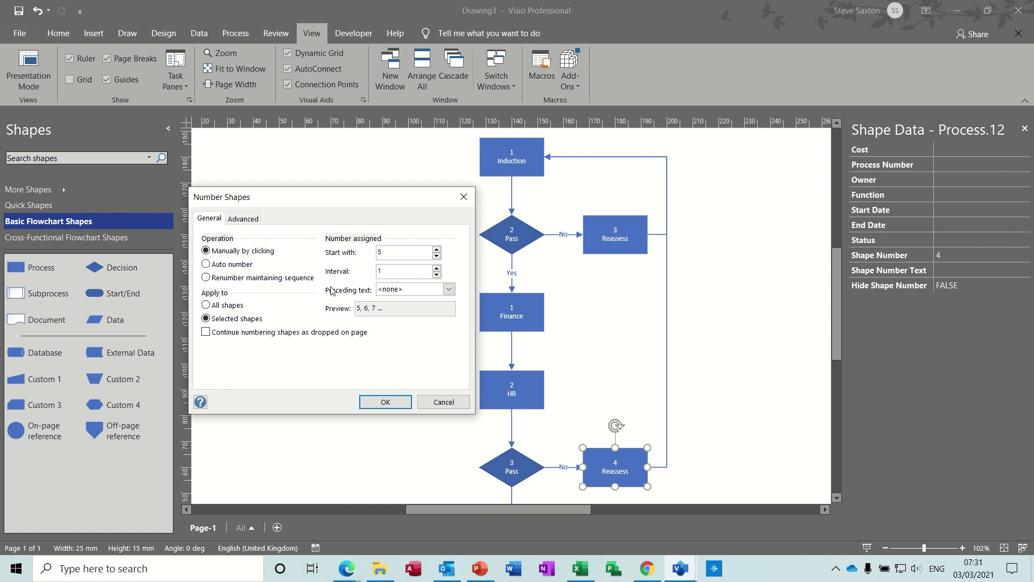
left_click(443, 403)
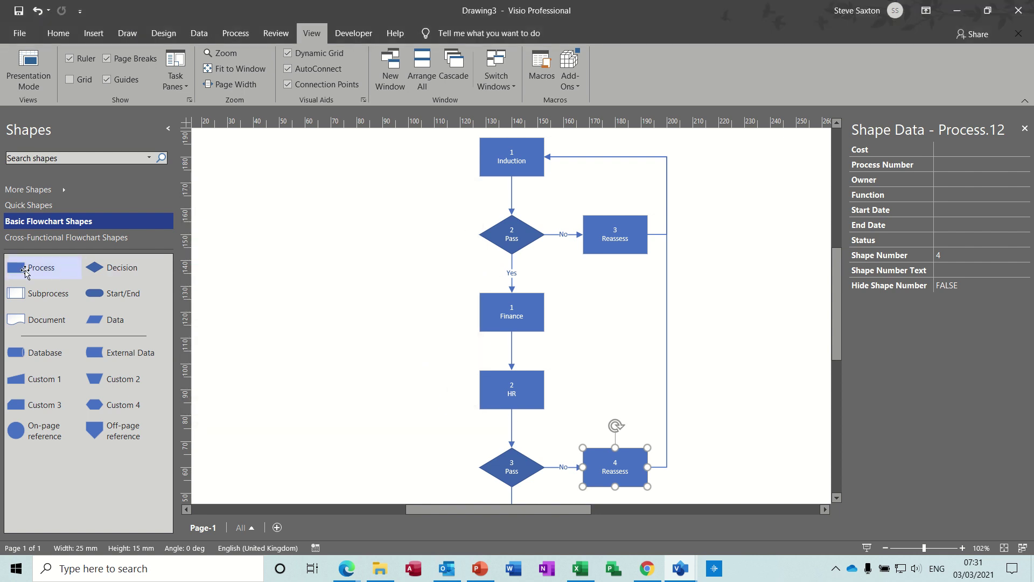
- Place a process rectangle at top left, copy it below, connect them, and select the pair
left_click_drag(28, 270, 272, 185)
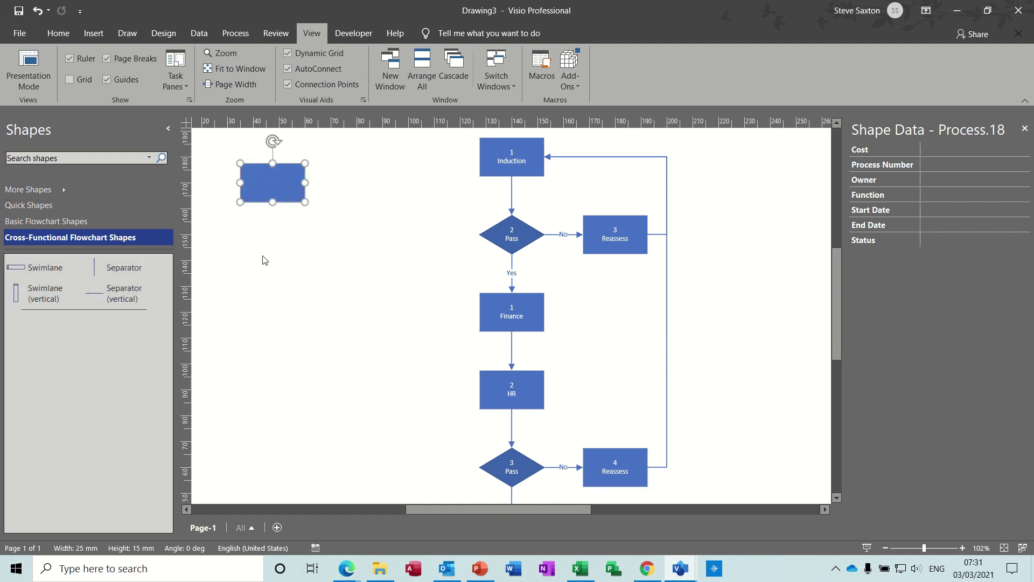
left_click_drag(280, 185, 273, 246)
left_click(272, 180)
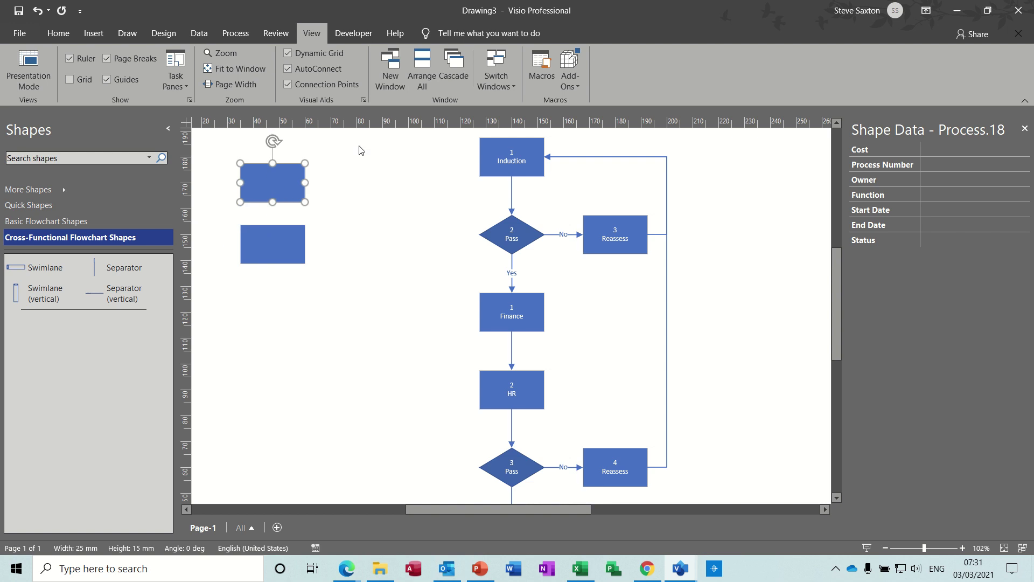
left_click(58, 33)
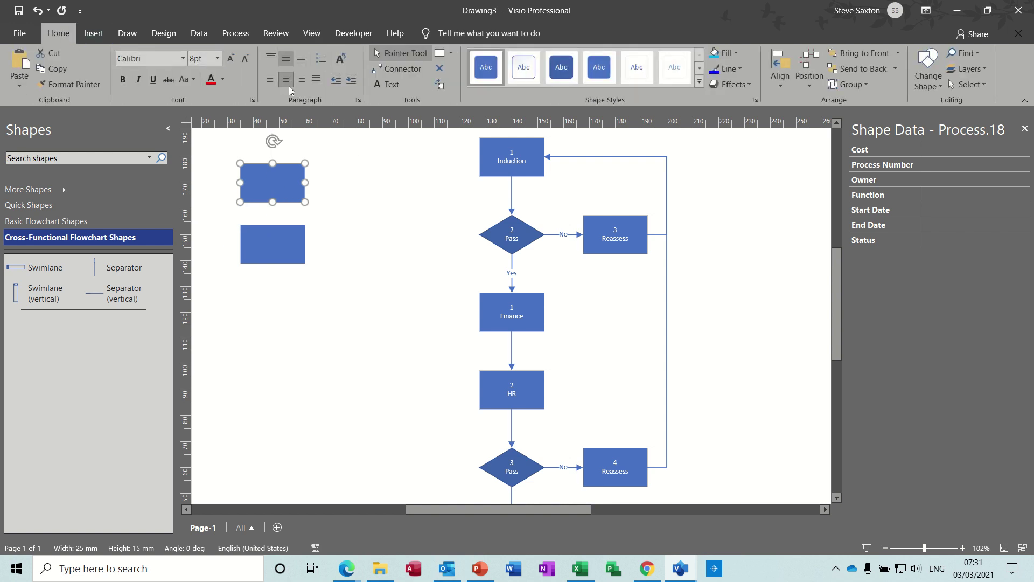
left_click(394, 69)
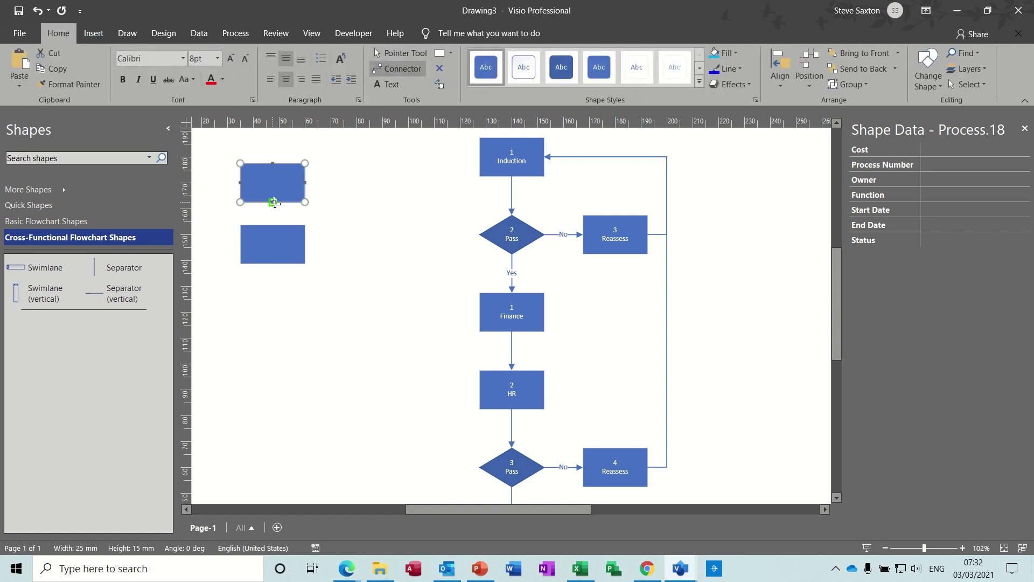
left_click_drag(272, 202, 273, 224)
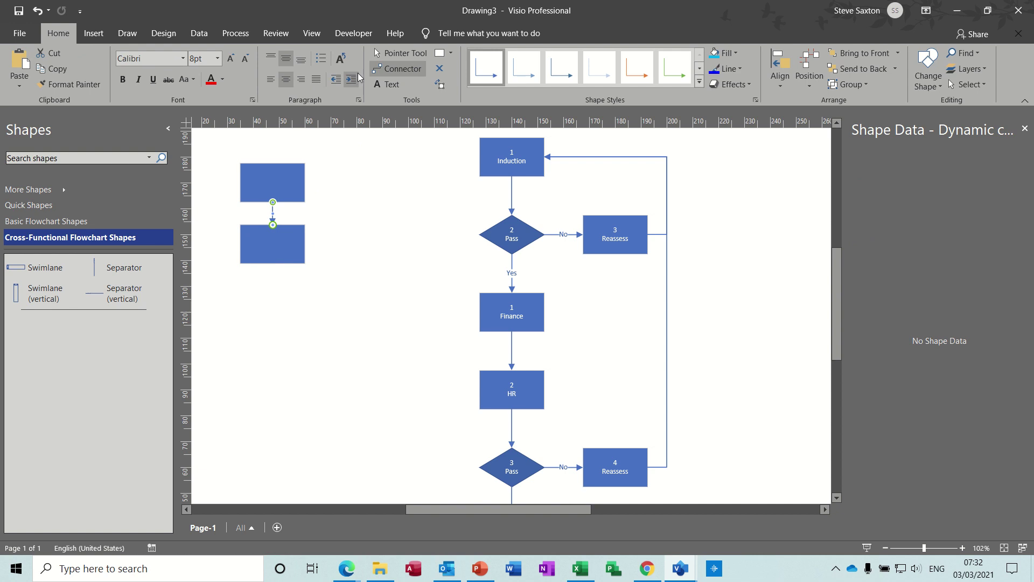
left_click(396, 53)
left_click(290, 284)
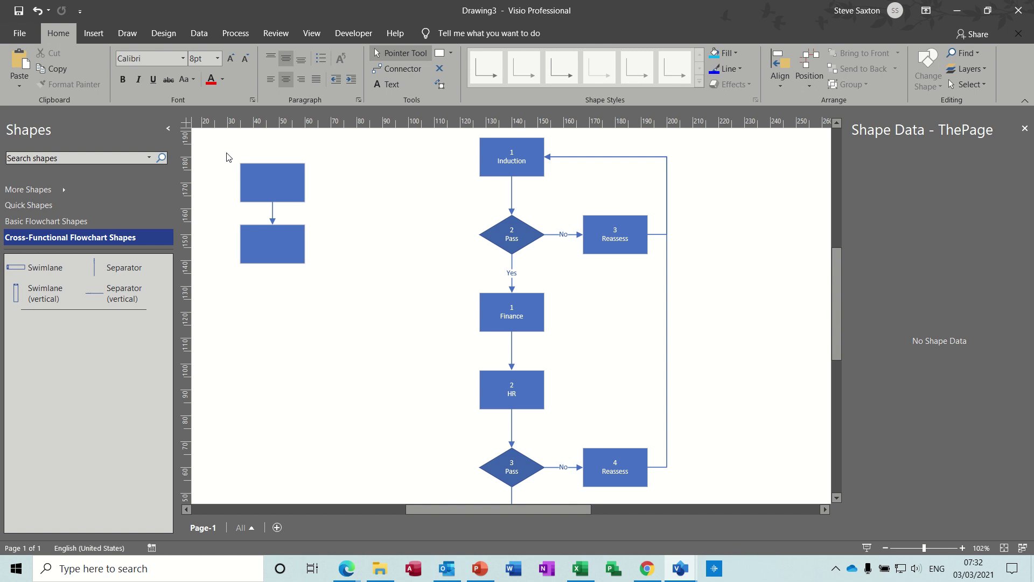
left_click_drag(226, 153, 322, 275)
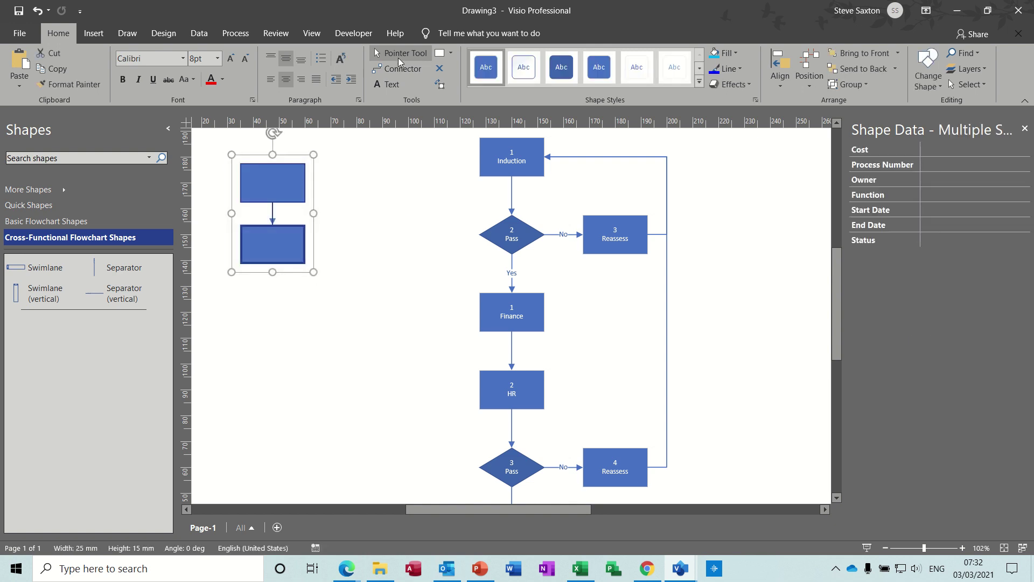
- Array the selected pair into 4 rows and 1 column, spaced 38.75 mm between shape edges
left_click(315, 35)
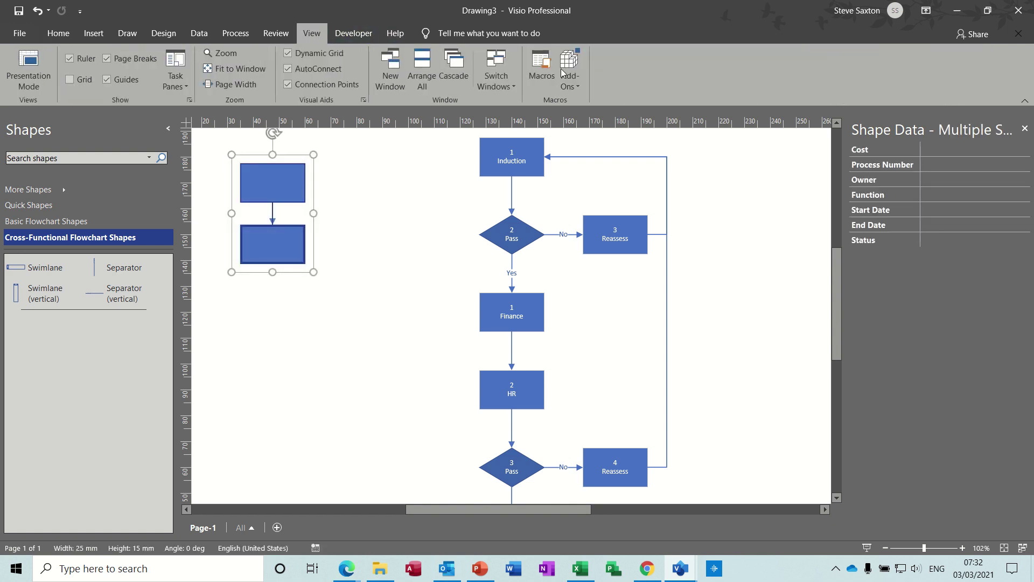
left_click(576, 83)
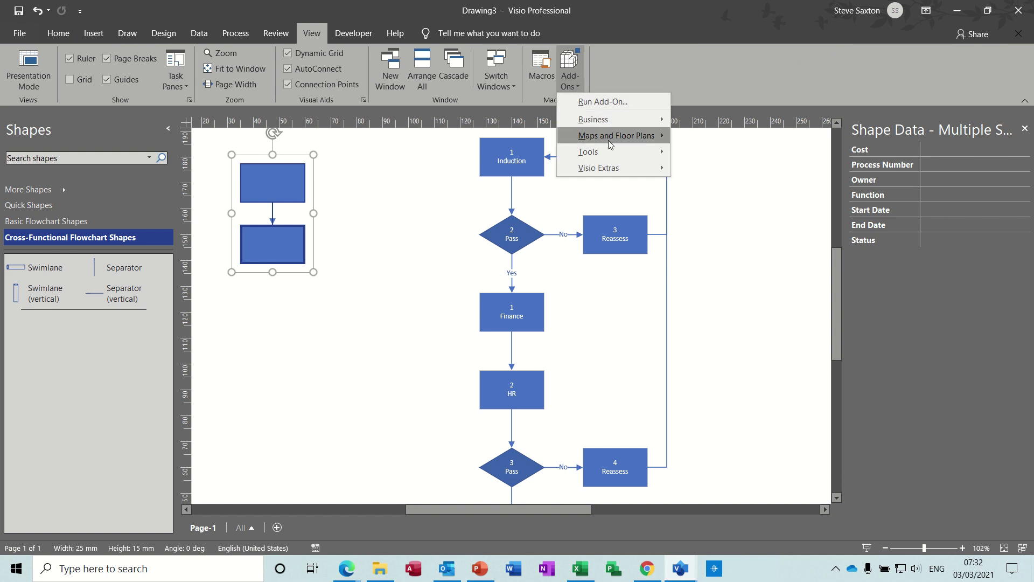
mouse_move(616, 168)
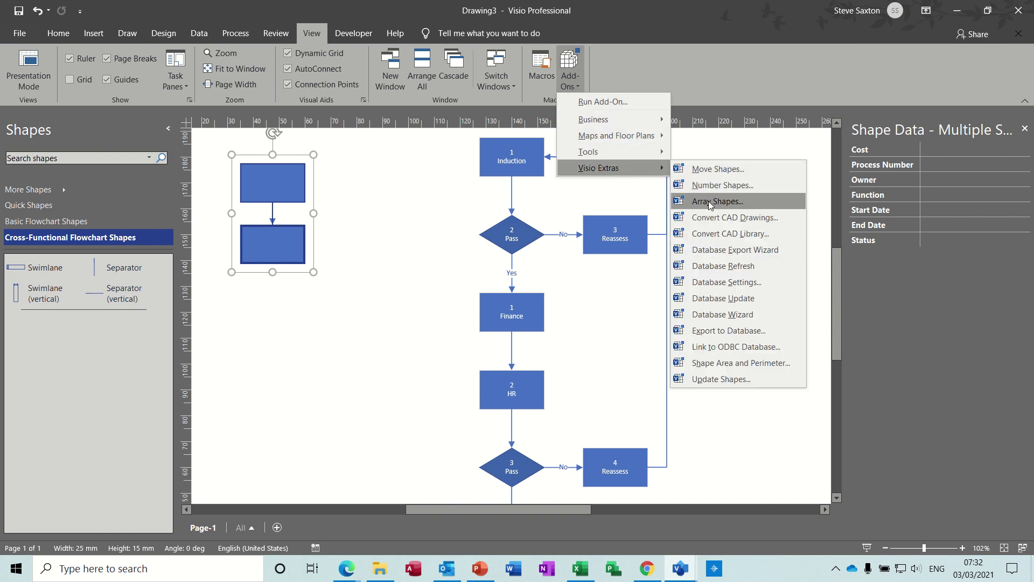
left_click(709, 203)
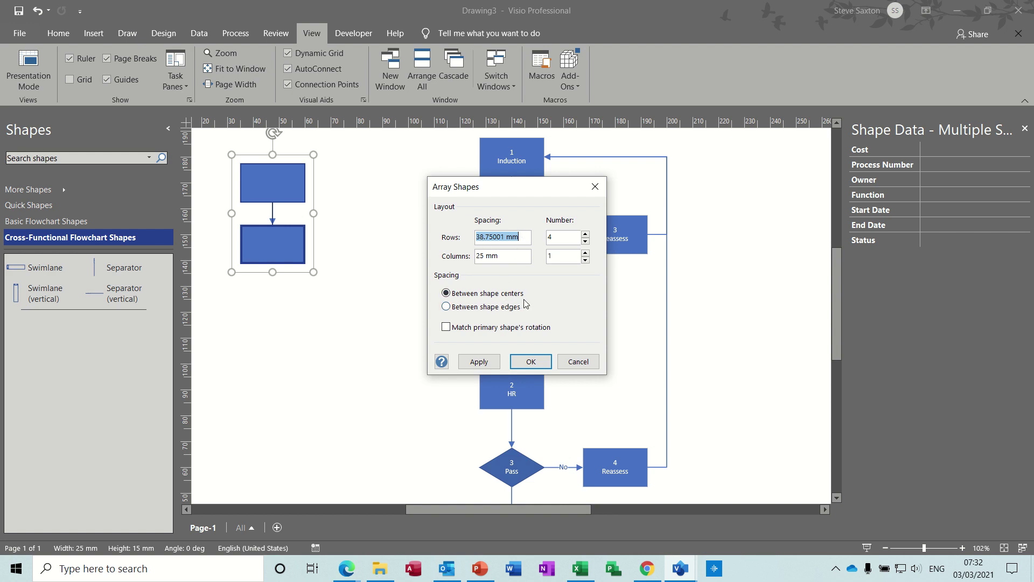
left_click(447, 308)
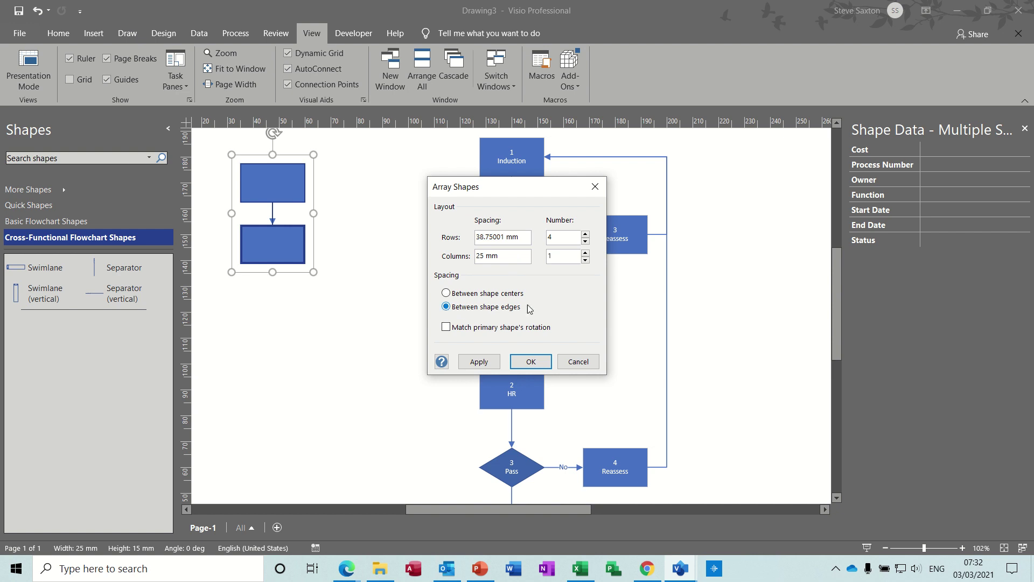
left_click(530, 362)
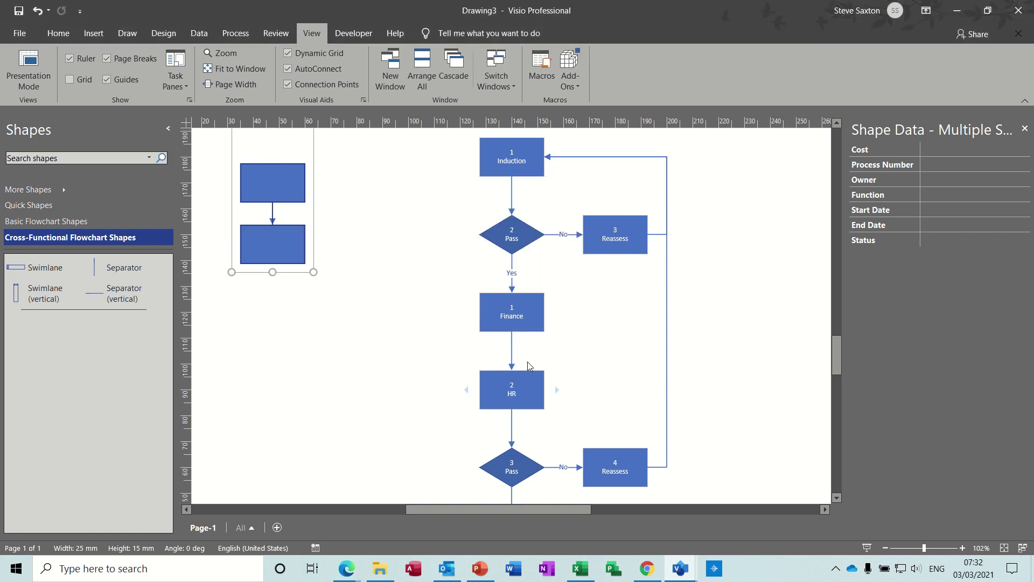
left_click_drag(839, 356, 842, 299)
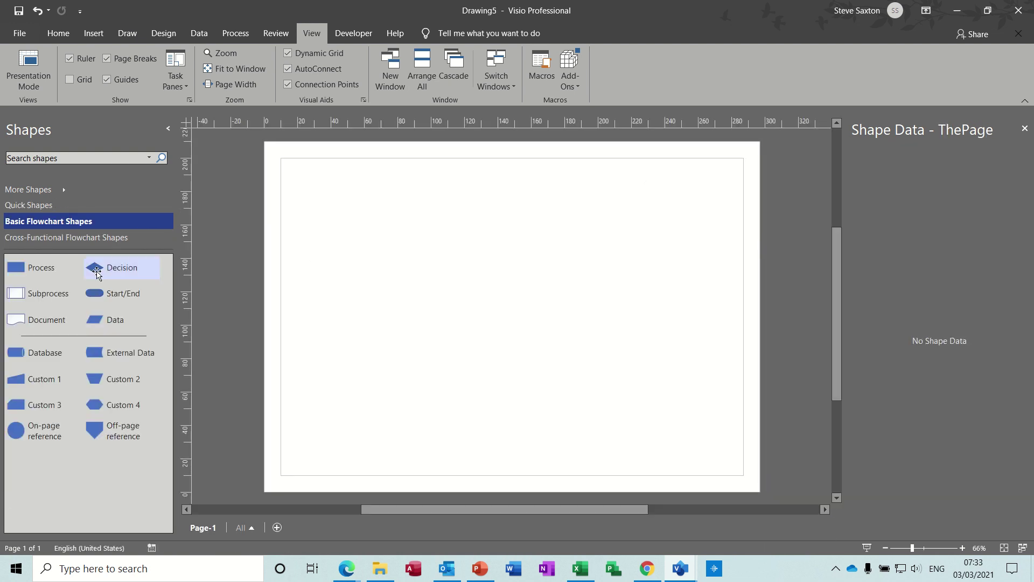
- Place a Process shape and array it into 4 rows by 3 columns
left_click_drag(16, 268, 343, 215)
left_click(575, 89)
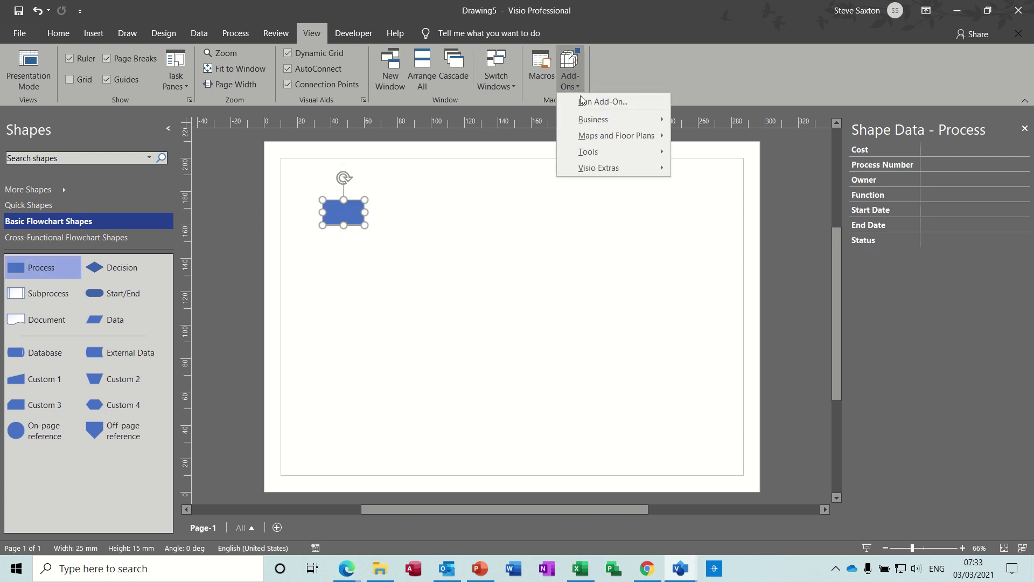
mouse_move(619, 168)
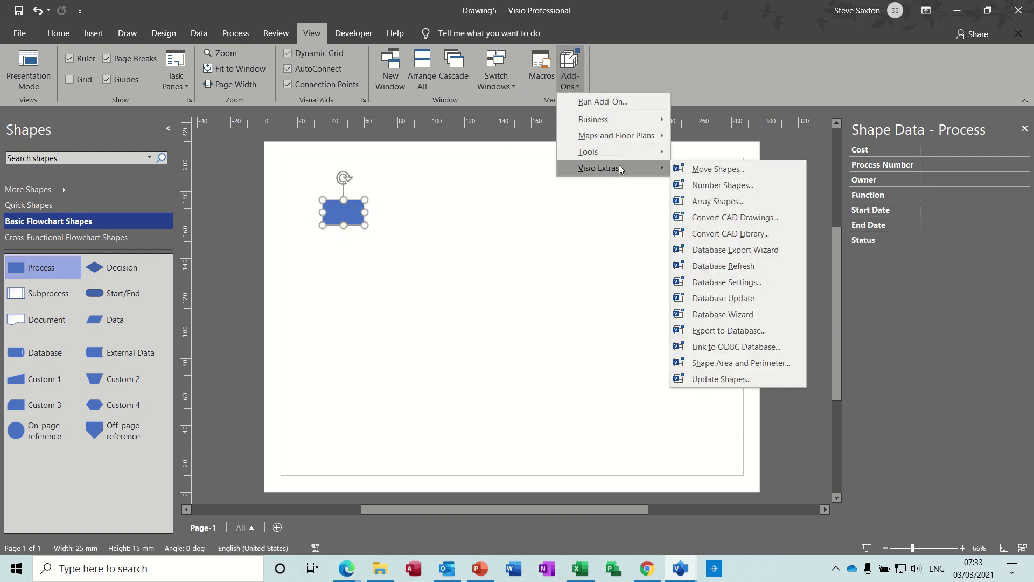
left_click(693, 201)
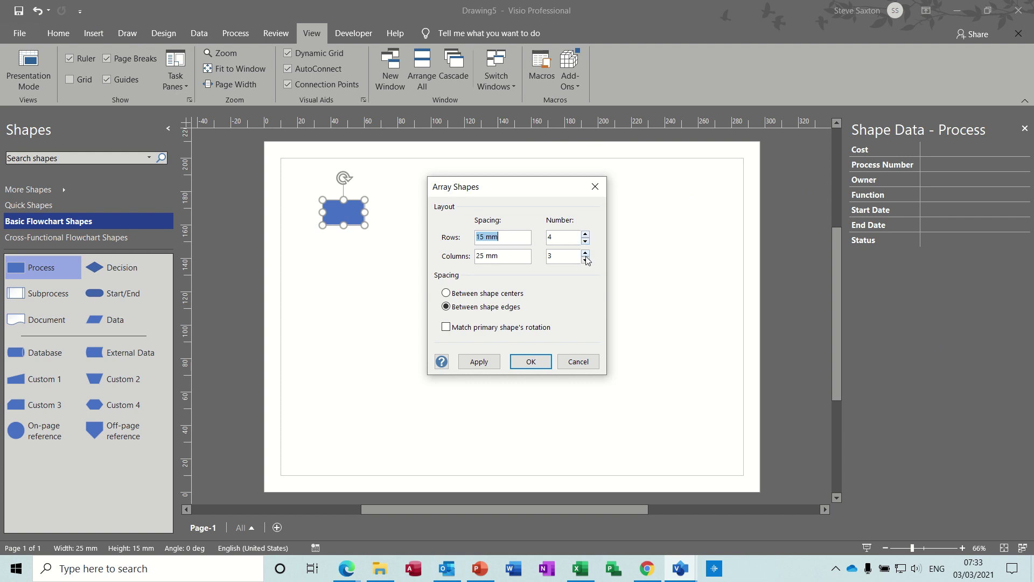
left_click(531, 361)
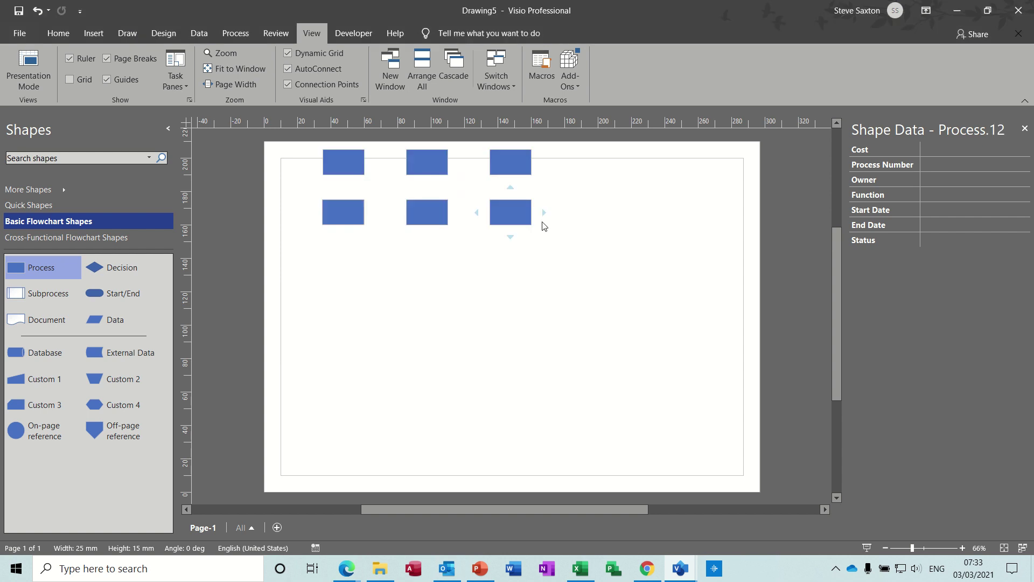
left_click_drag(836, 251, 836, 190)
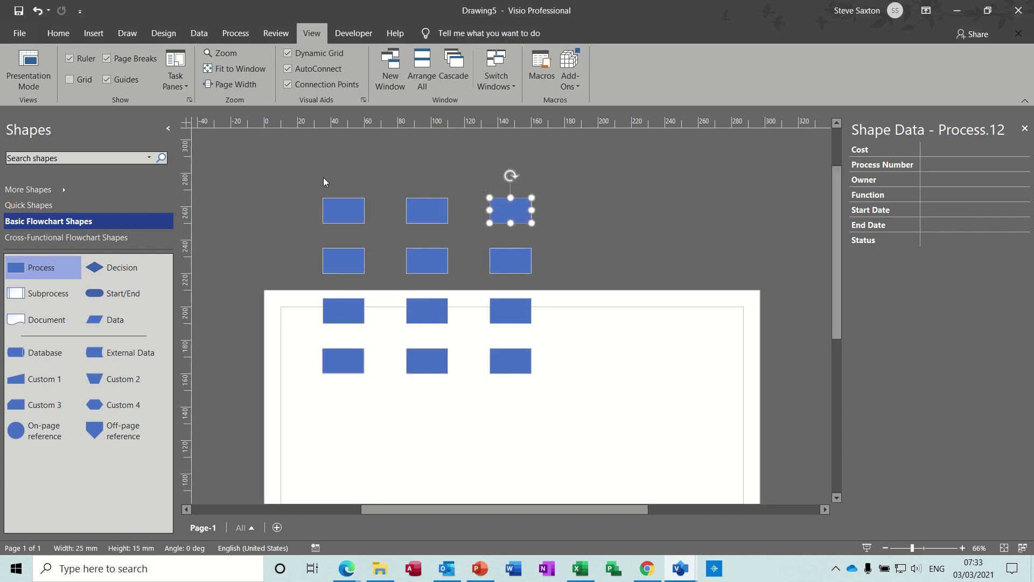
- Select all twelve process shapes, move the grid down onto the page, and nudge the top-right one
left_click_drag(314, 201, 563, 396)
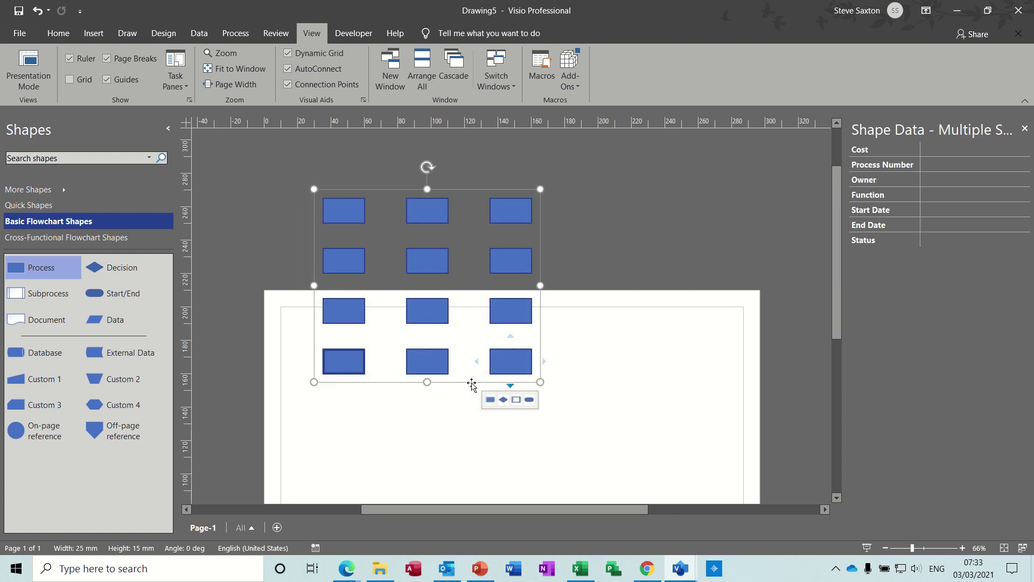
left_click_drag(475, 399, 510, 498)
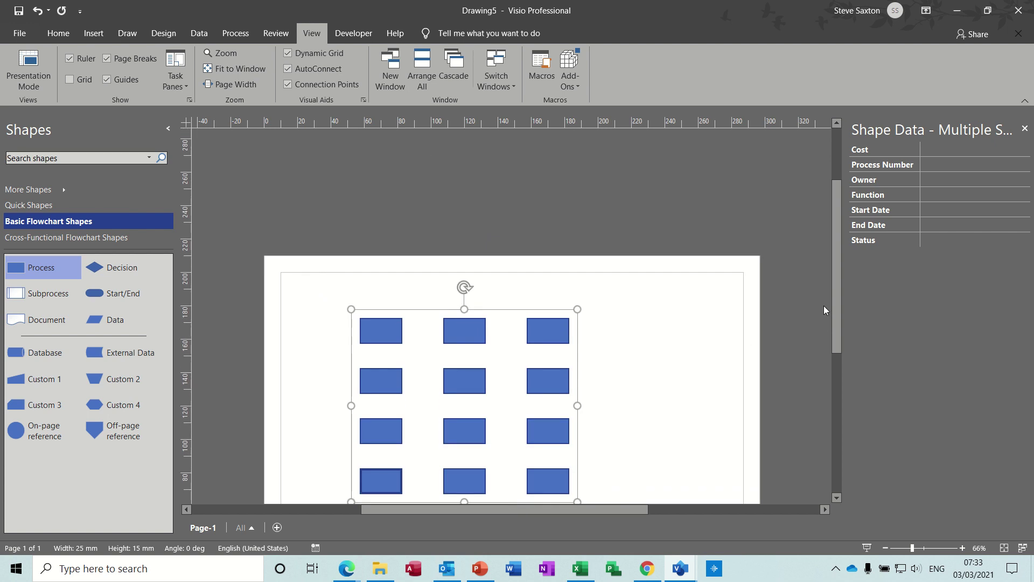
left_click_drag(835, 295, 837, 323)
left_click(666, 290)
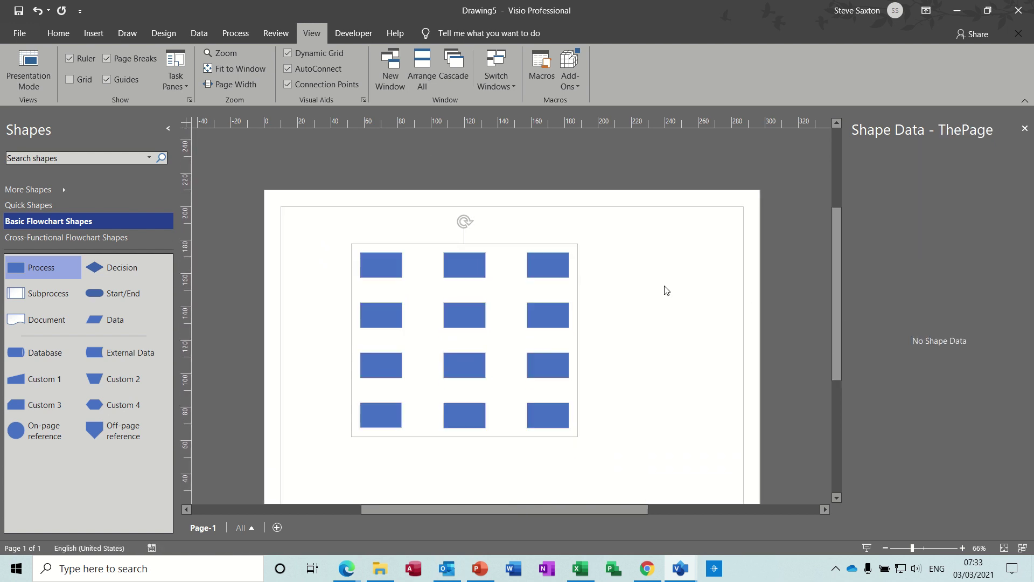
left_click_drag(560, 272, 545, 258)
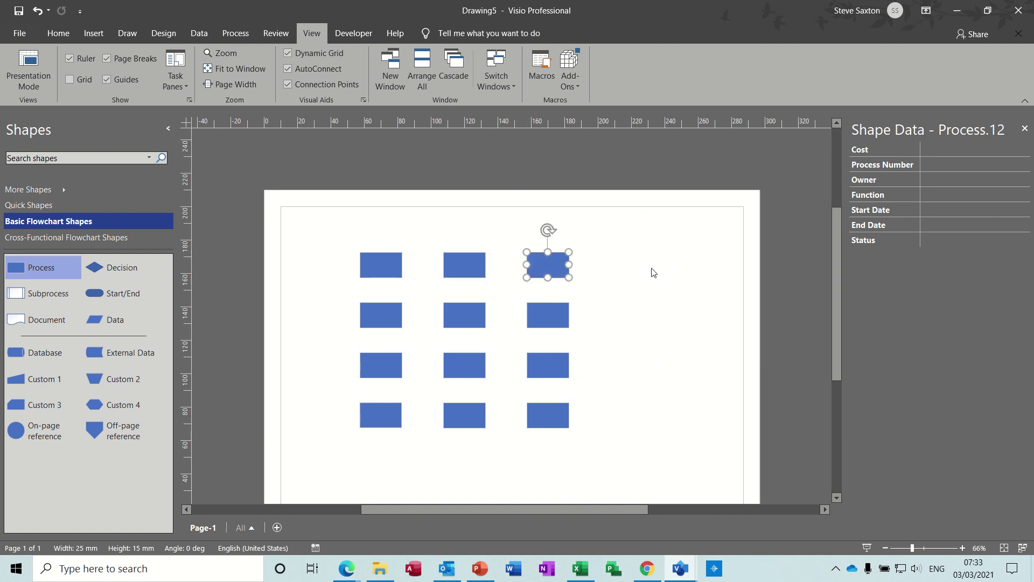
left_click(655, 272)
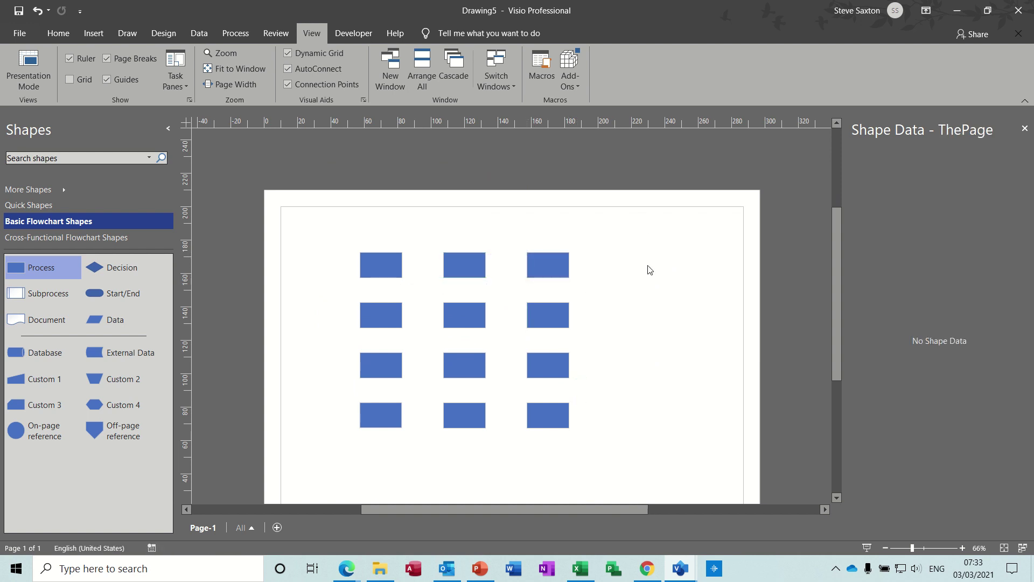
- Undo the old grid and array the process shape into 2 rows by 3 columns, spaced between shape centres
key("ctrl+z")
key("ctrl+z")
key("ctrl+z")
key("ctrl+z")
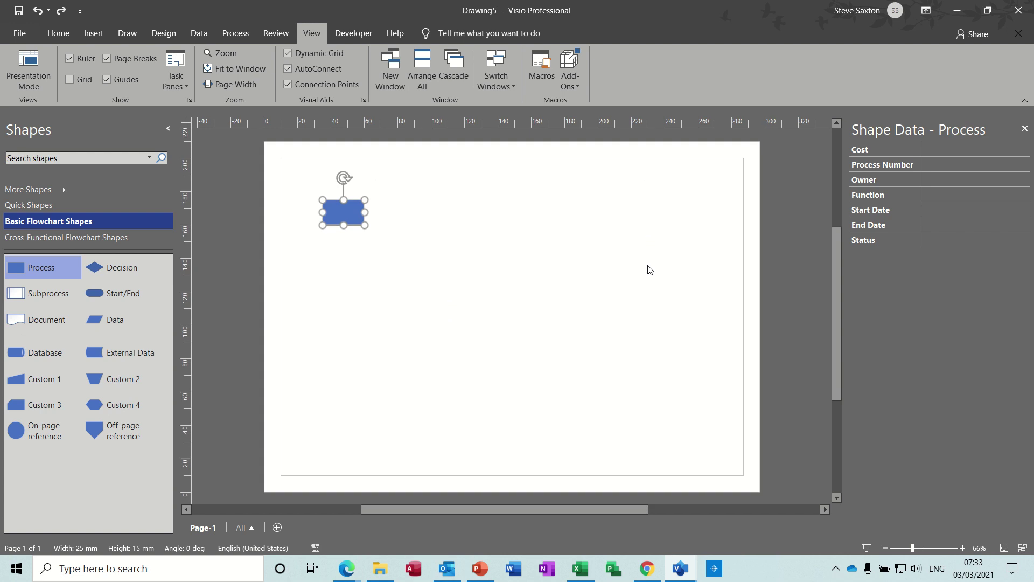
left_click(510, 82)
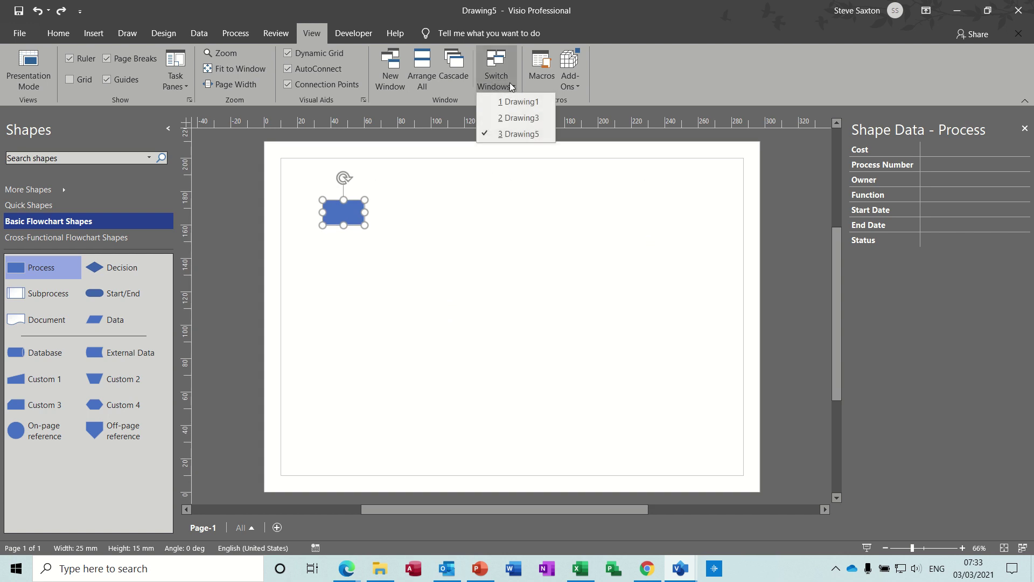
left_click(569, 80)
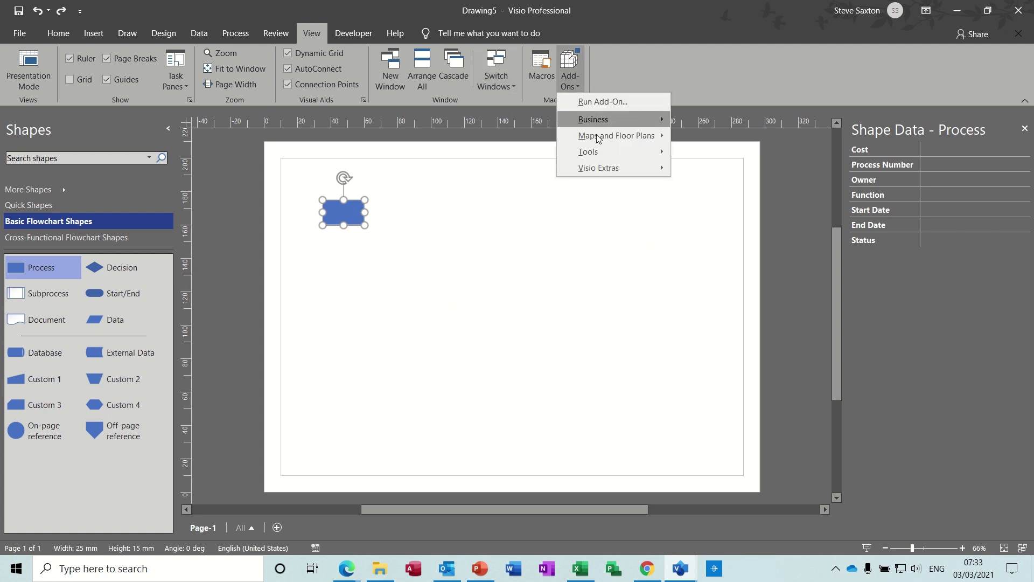
mouse_move(610, 164)
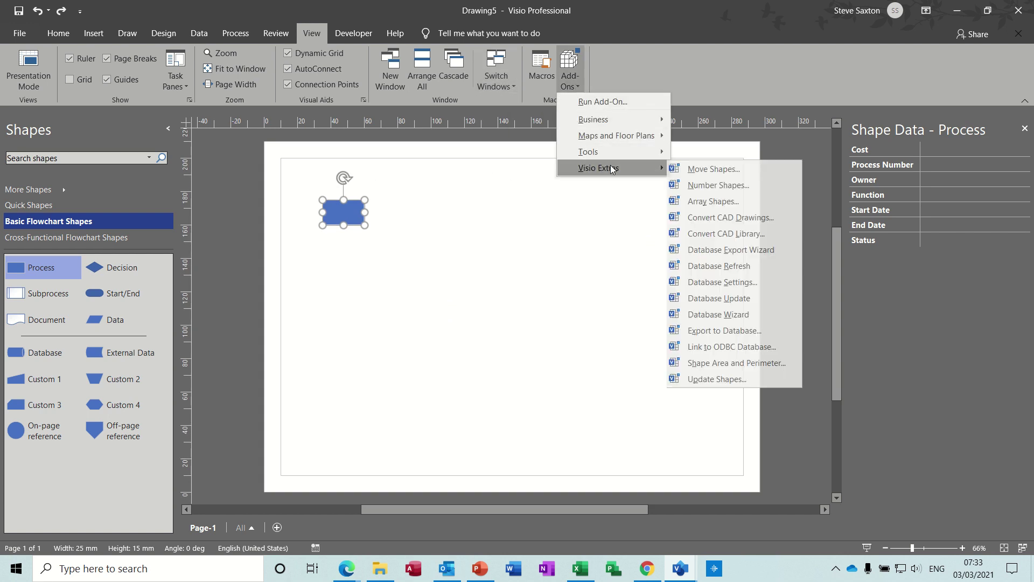
left_click(710, 201)
left_click(446, 294)
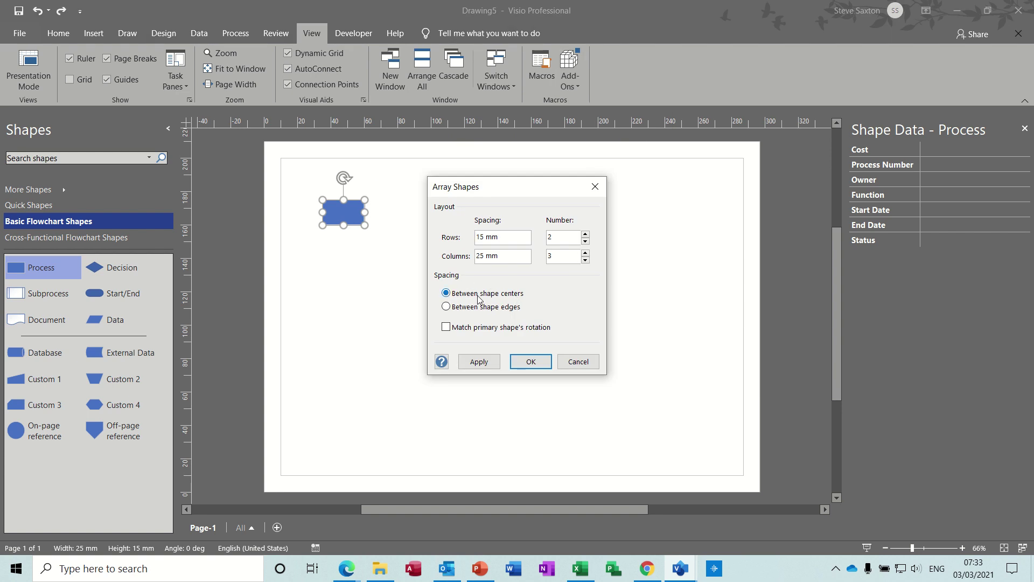
left_click(530, 362)
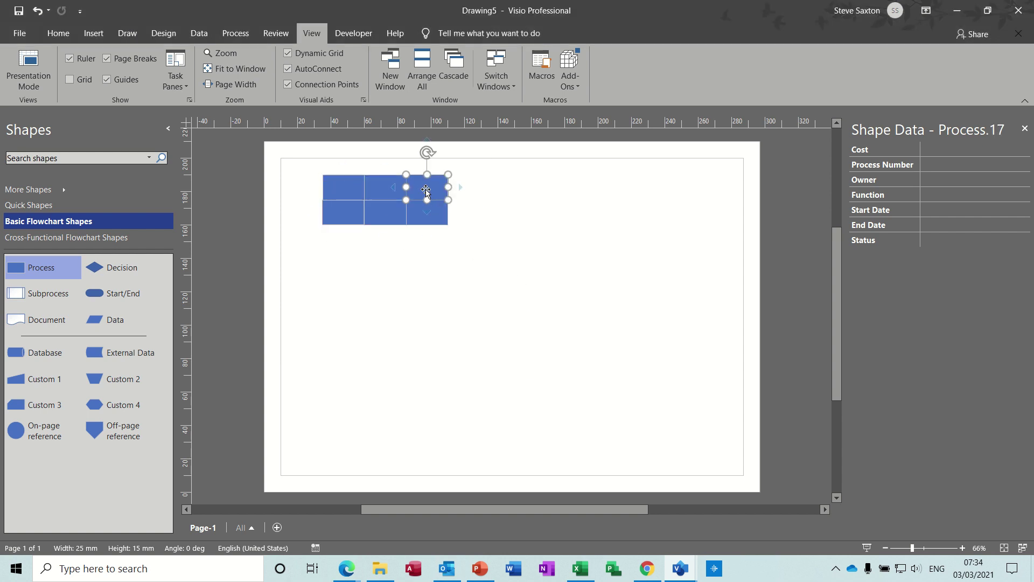
- Drag three arrayed shapes apart: the top-right one rightward, the bottom-middle one down, another lower
left_click_drag(425, 191, 543, 192)
left_click_drag(377, 212, 394, 279)
left_click_drag(428, 202, 520, 237)
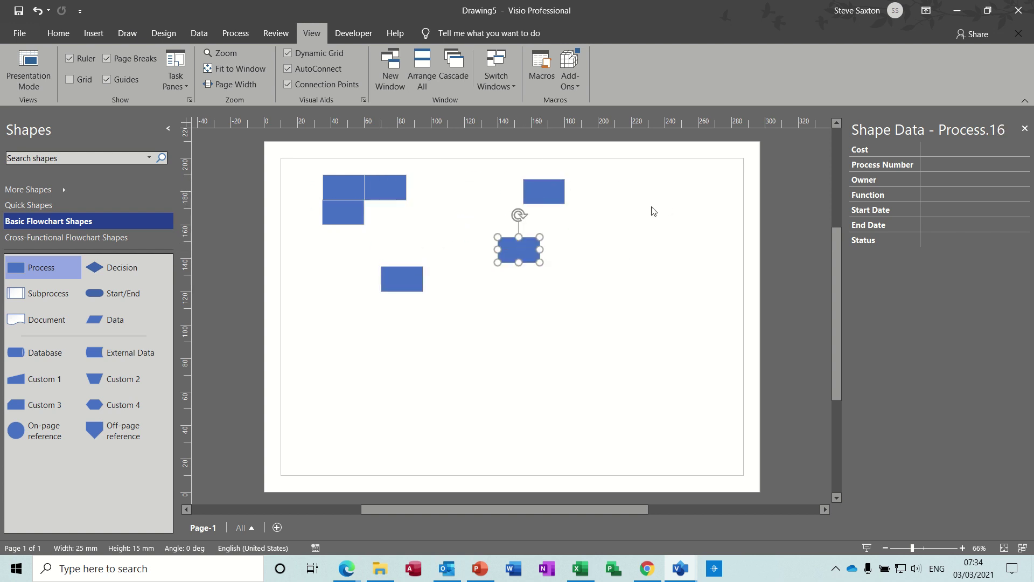